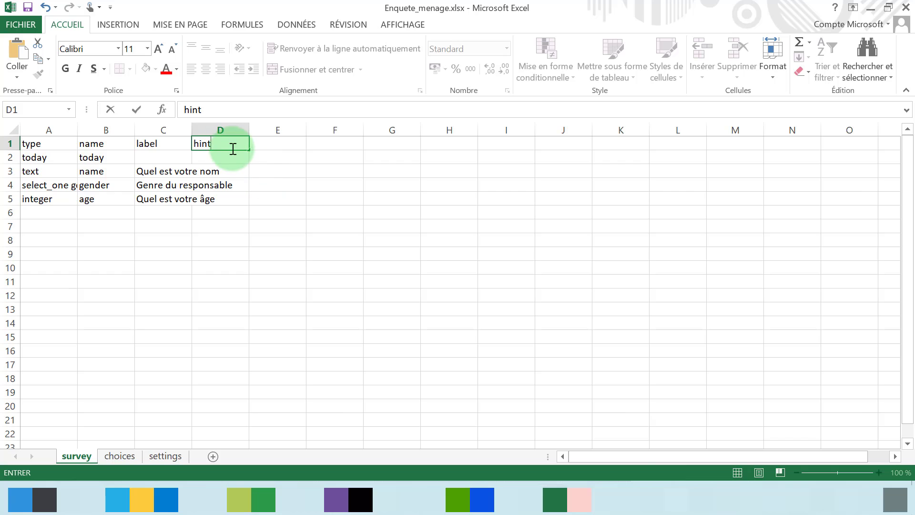
Step: Start a new question in row 6 of the survey sheet with type text and name store_name
left_click(258, 152)
left_click(233, 143)
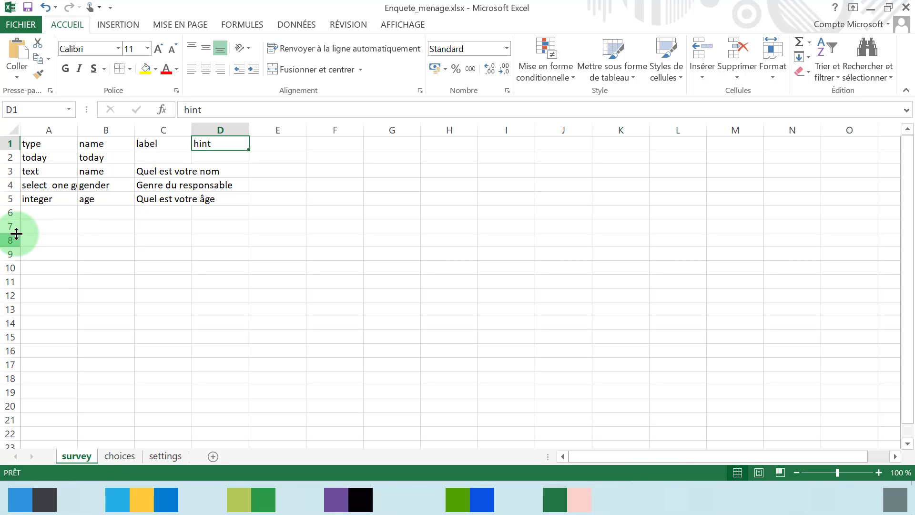
left_click(38, 213)
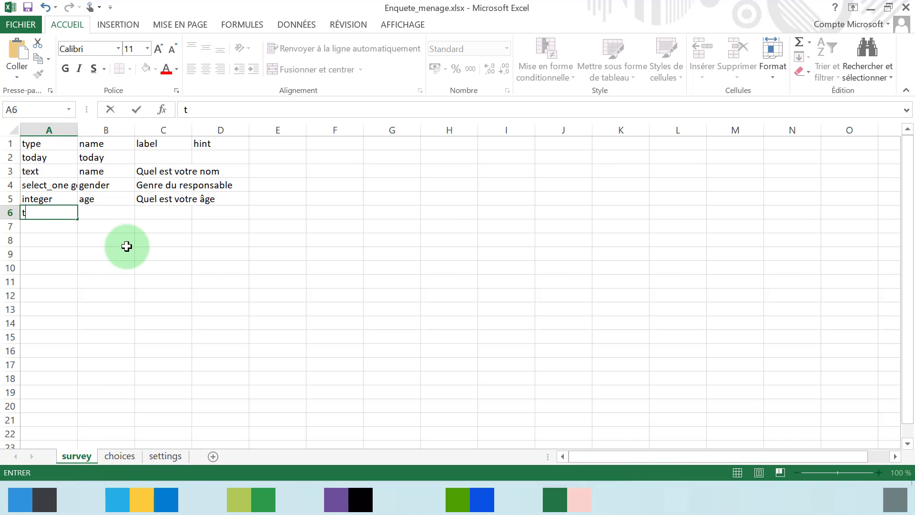
type("text")
key("Tab")
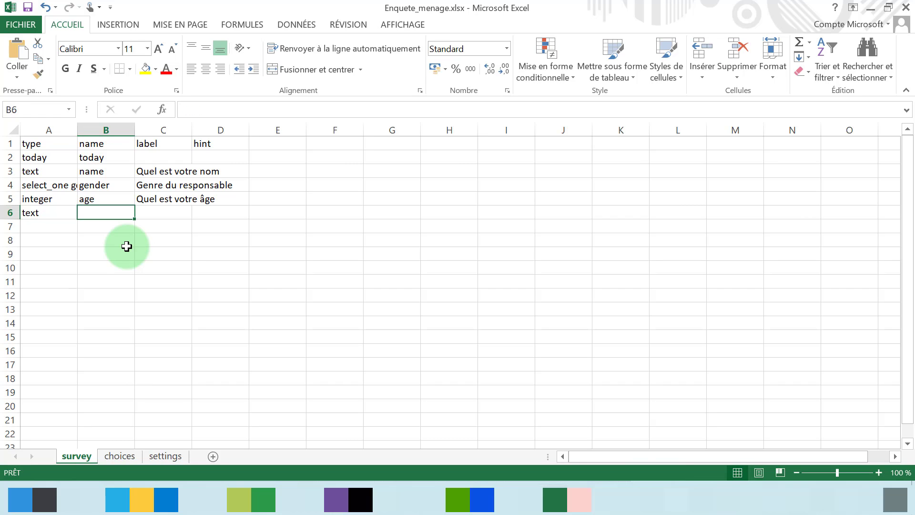
type("store_name")
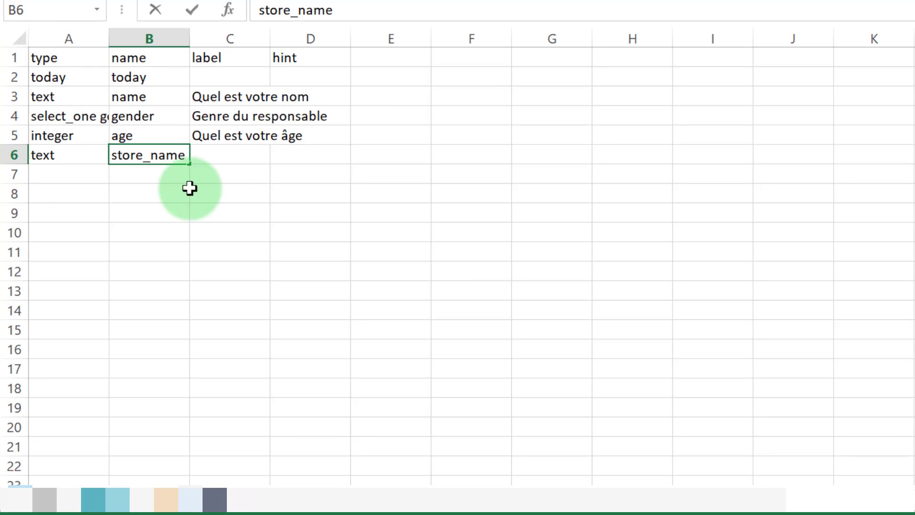
Step: Label the store_name question "Quel est le nom de cette boutique ?" in C6
left_click(240, 151)
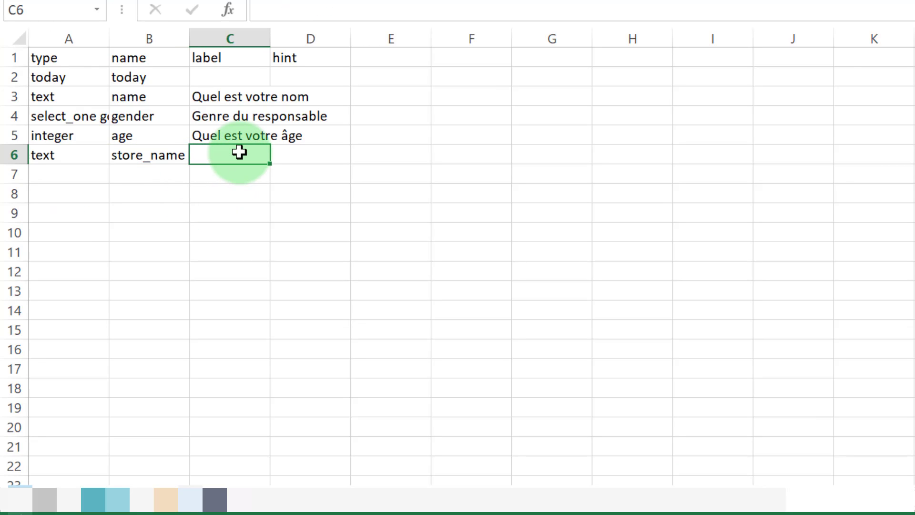
type("Ques")
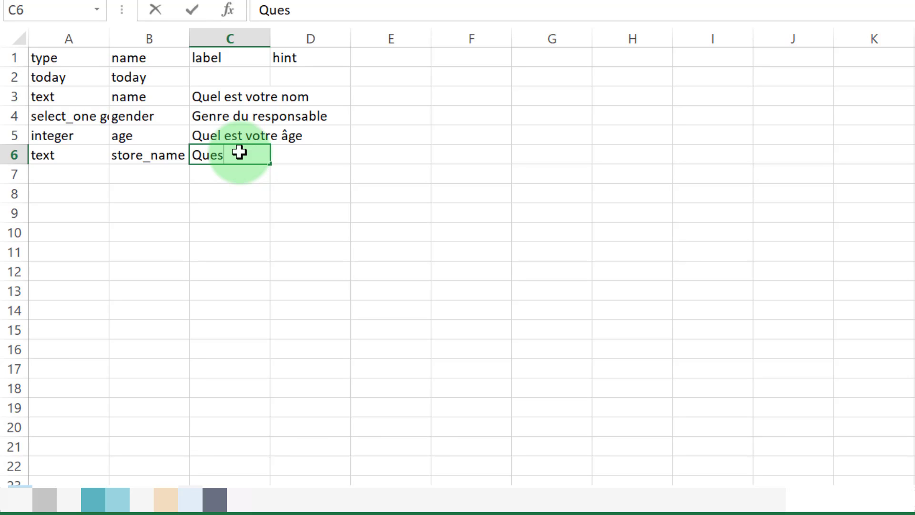
key("BackSpace")
type("l est le nm")
key("BackSpace")
type("o")
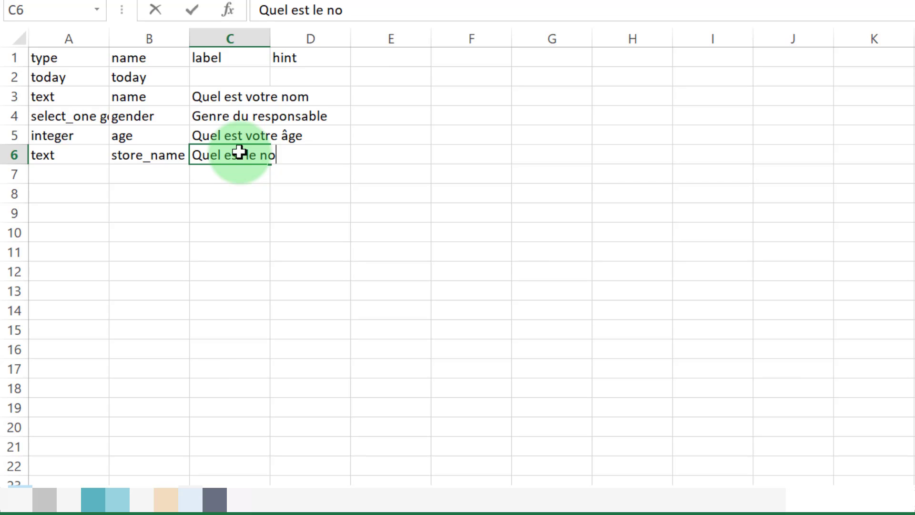
type("m de cette boutique ?")
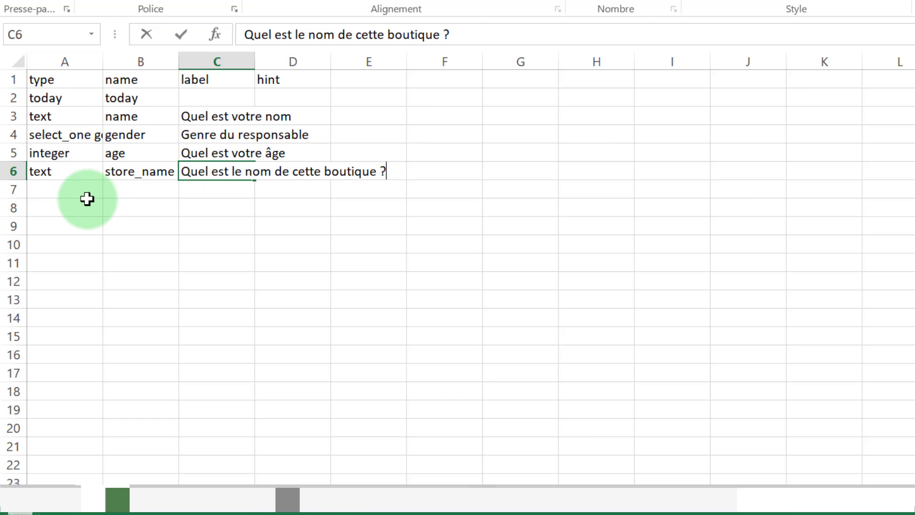
Step: Start a new question in row 7 with type geopoint and name store_gps
left_click(67, 186)
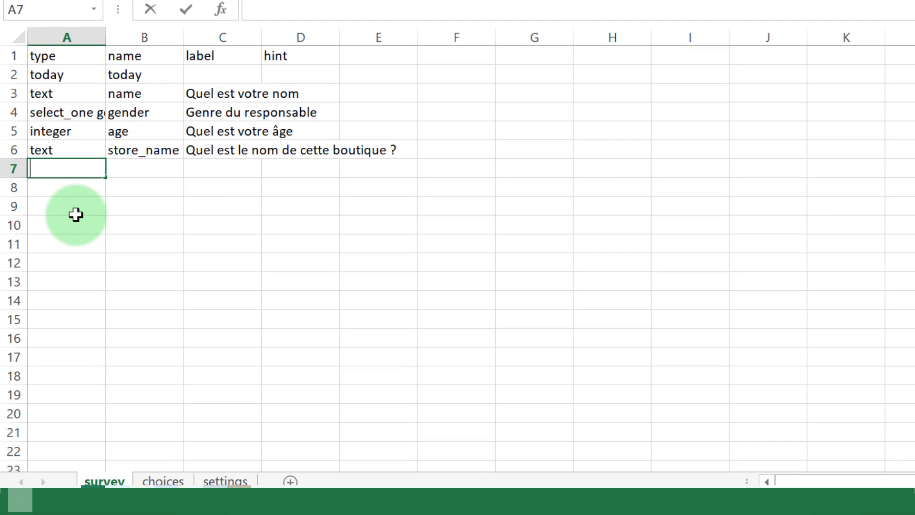
type("geopoint")
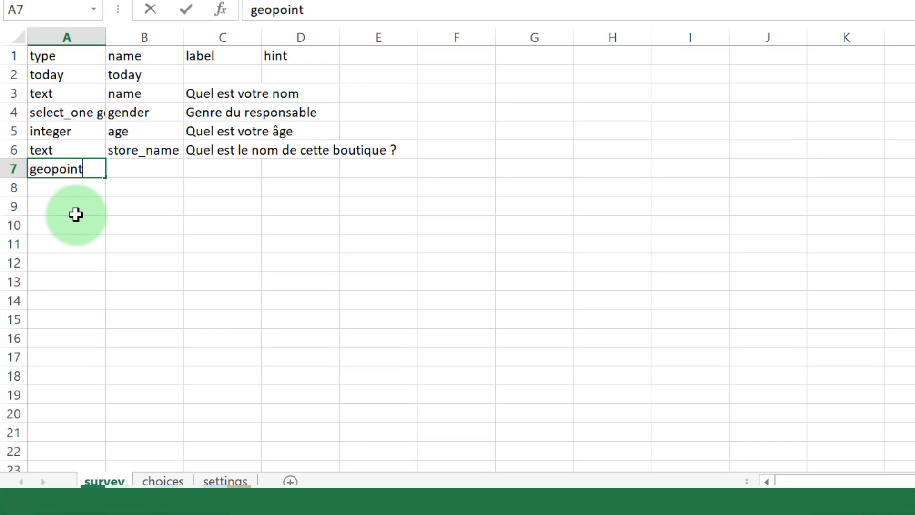
left_click(130, 171)
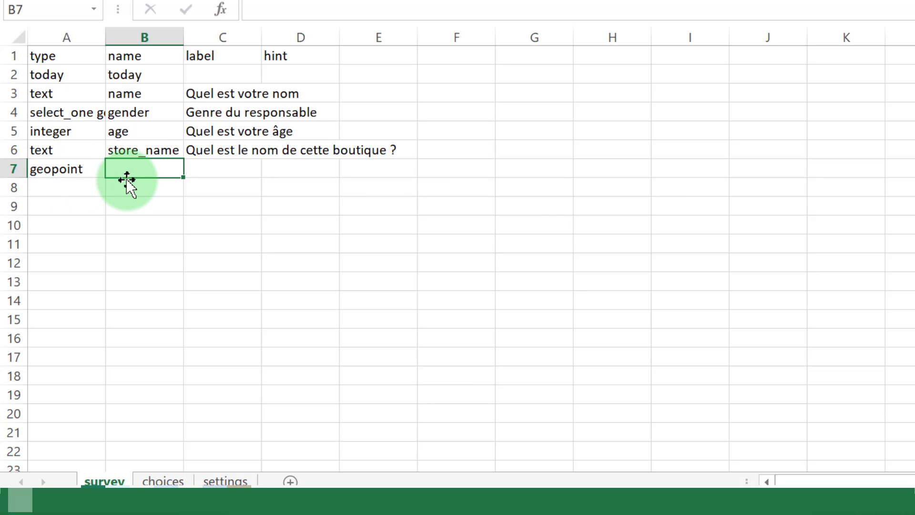
type("store_")
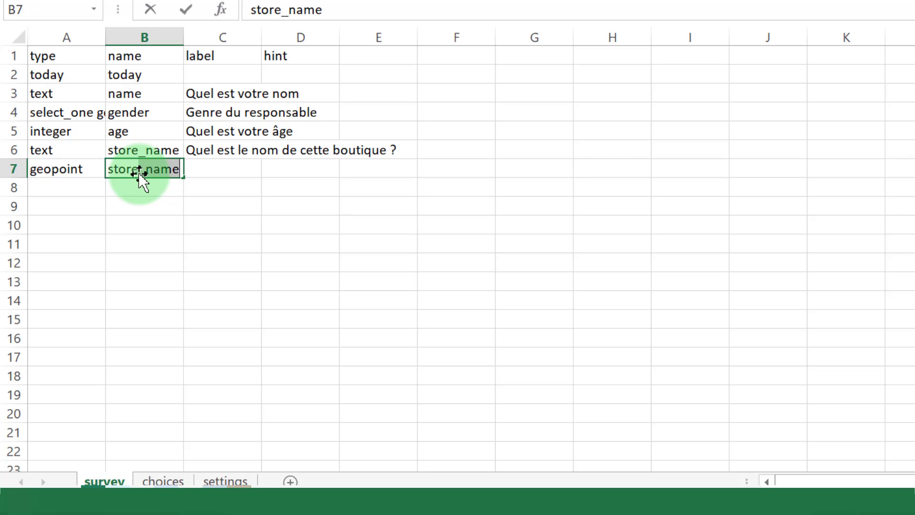
type("gps")
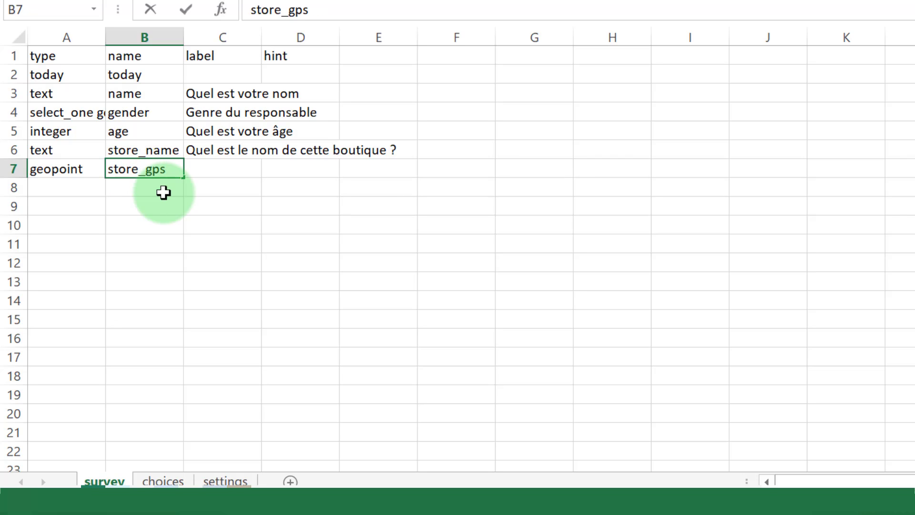
Step: Label the store_gps question "Collecter les coordonnées gps de cette boutique" in C7
left_click(211, 169)
type("C")
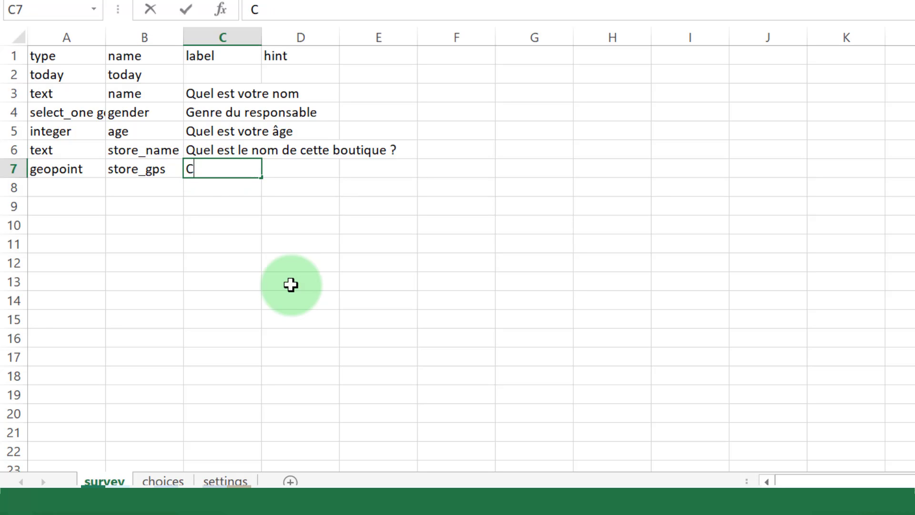
type("ollecter les ")
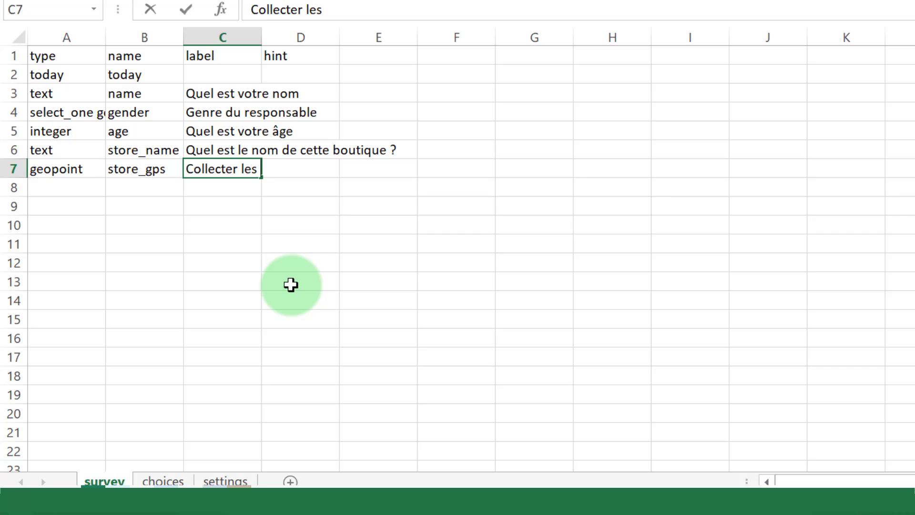
type("coordonnées gps de cette boutique")
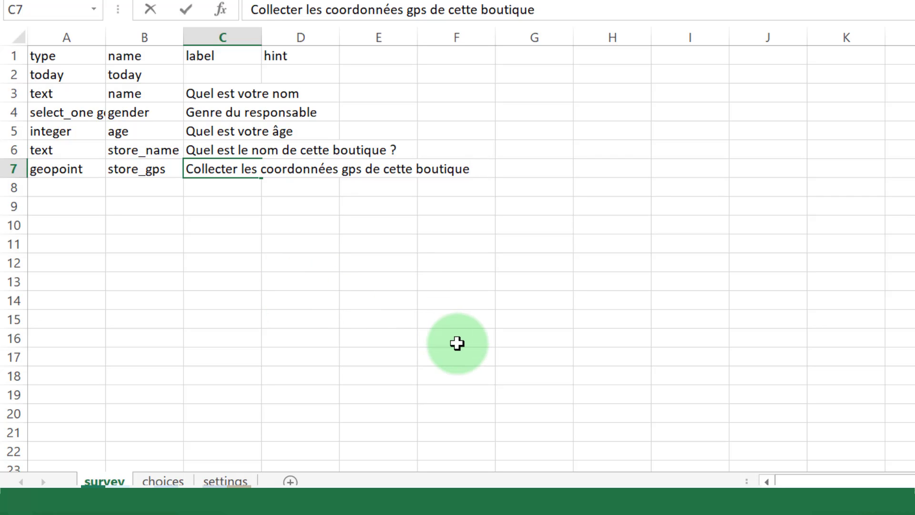
left_click(72, 169)
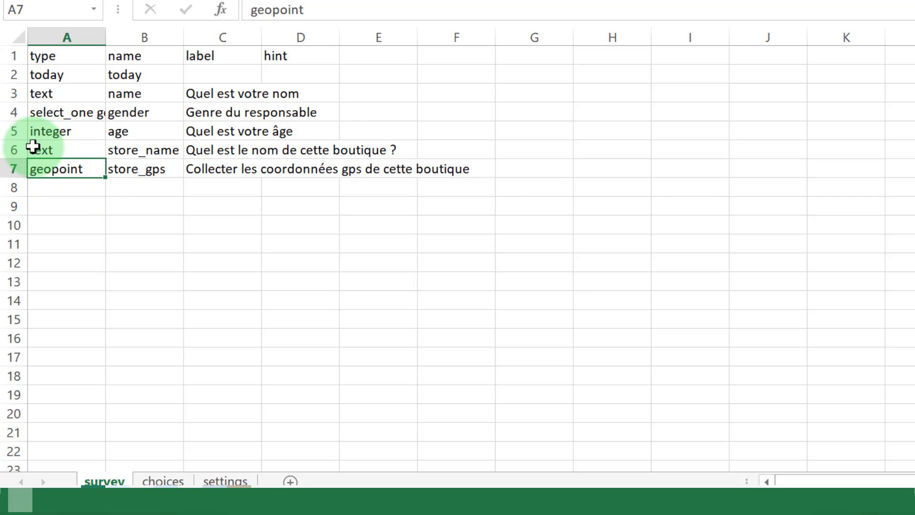
Step: Enter the question types geotrace in A8 and geoshape in A9, below geopoint
left_click(62, 192)
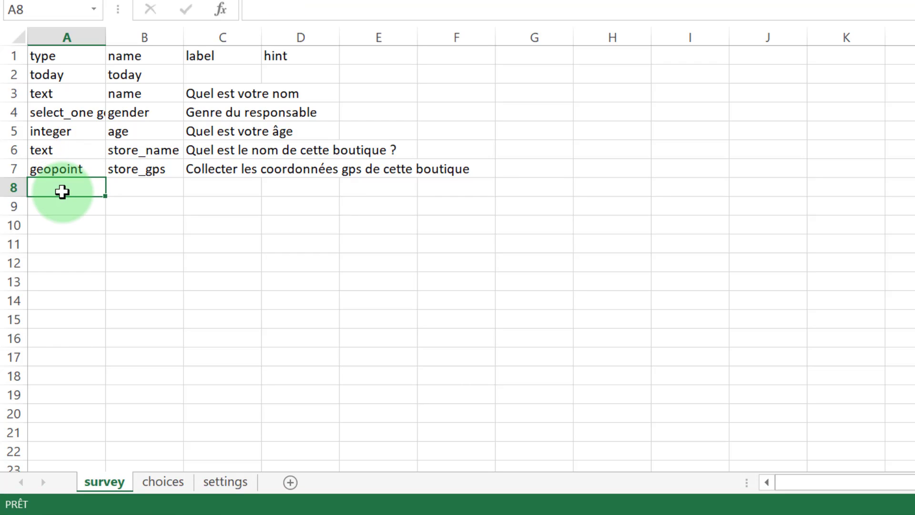
type("geotrac")
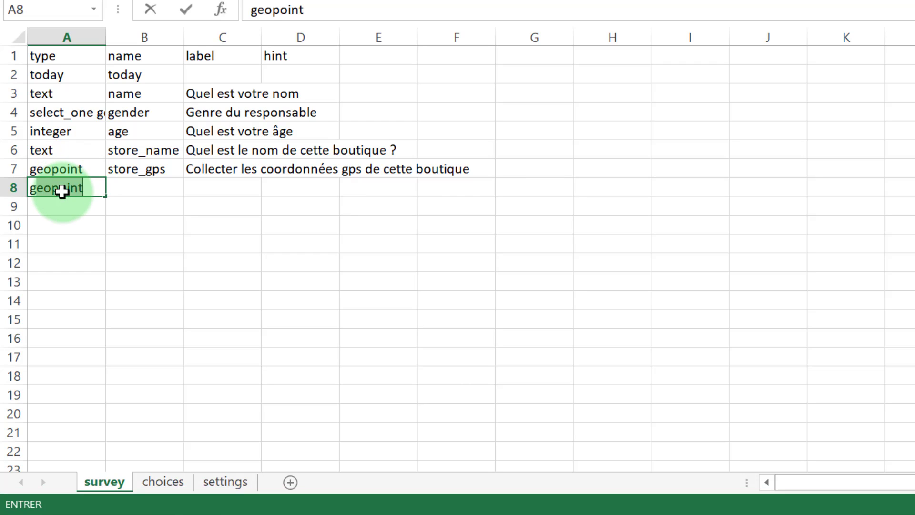
type("e")
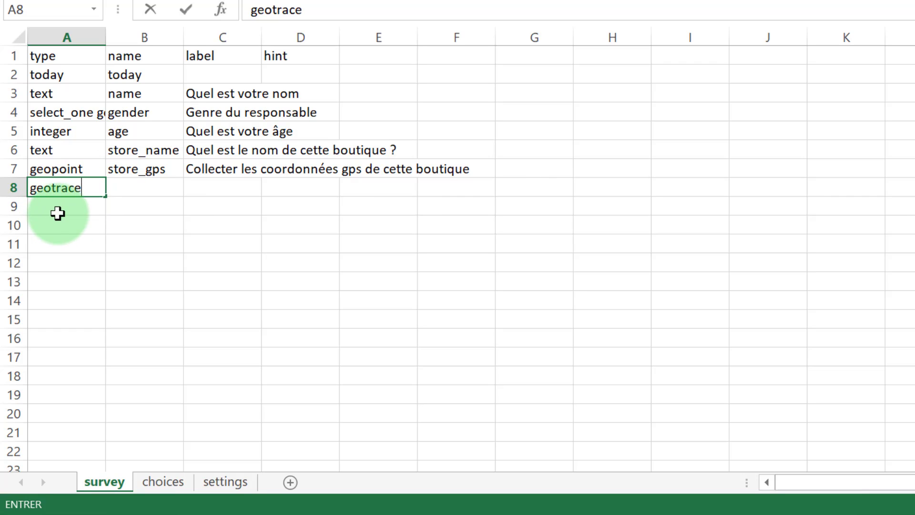
left_click(58, 213)
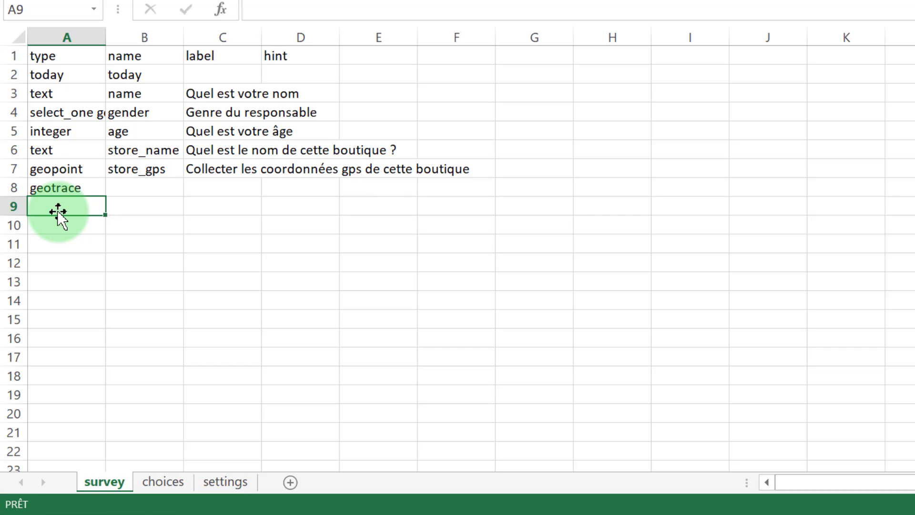
type("geo")
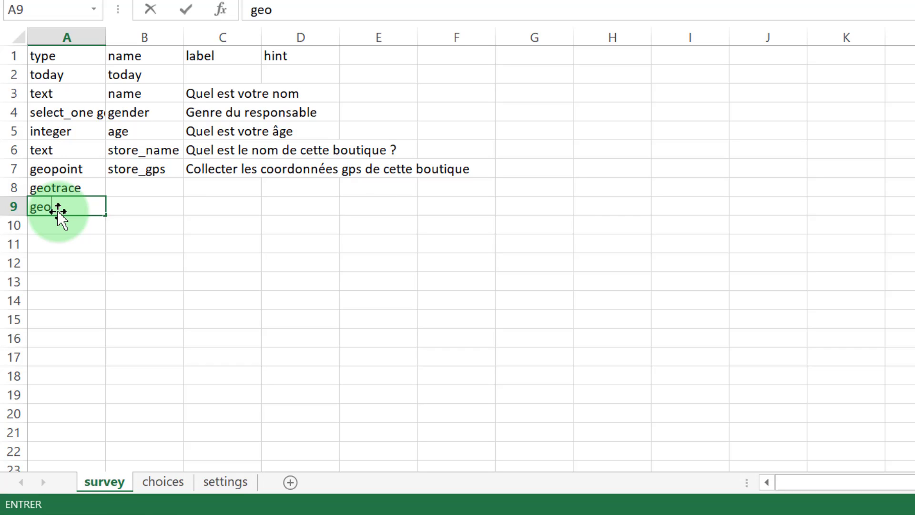
type("shape")
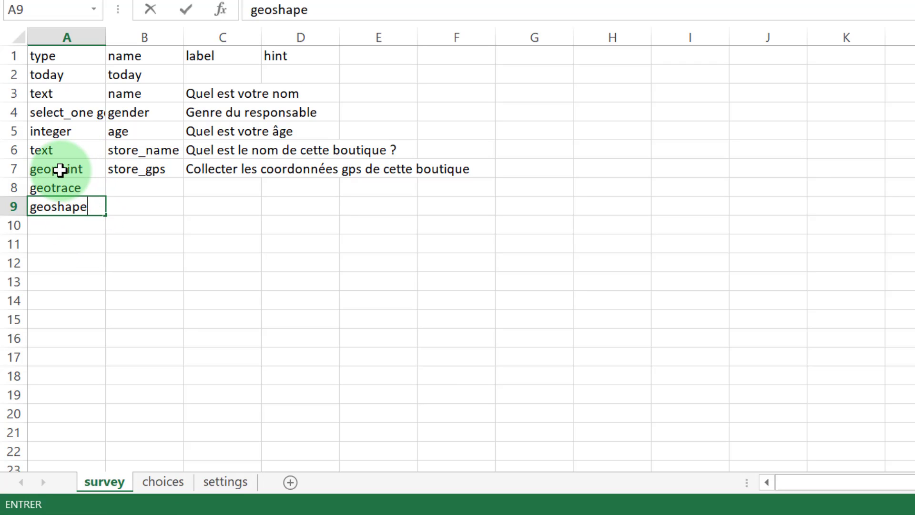
left_click_drag(62, 169, 86, 208)
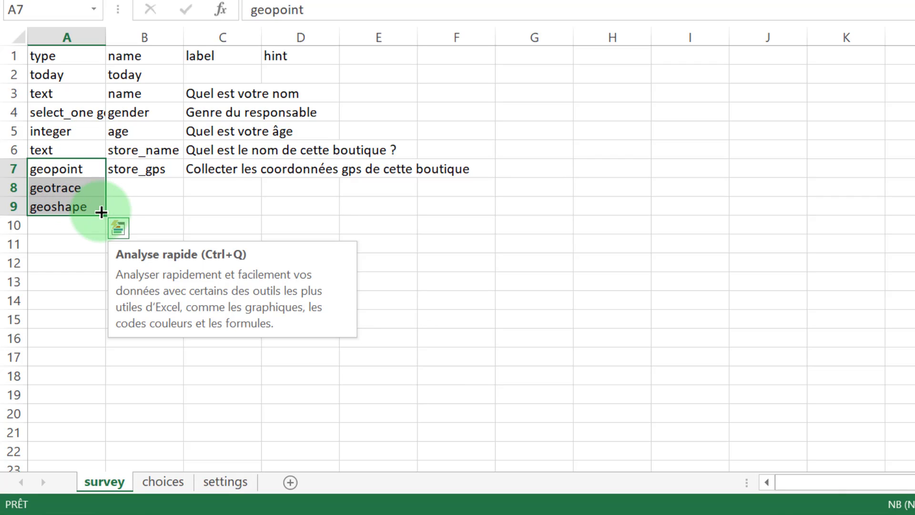
left_click(81, 262)
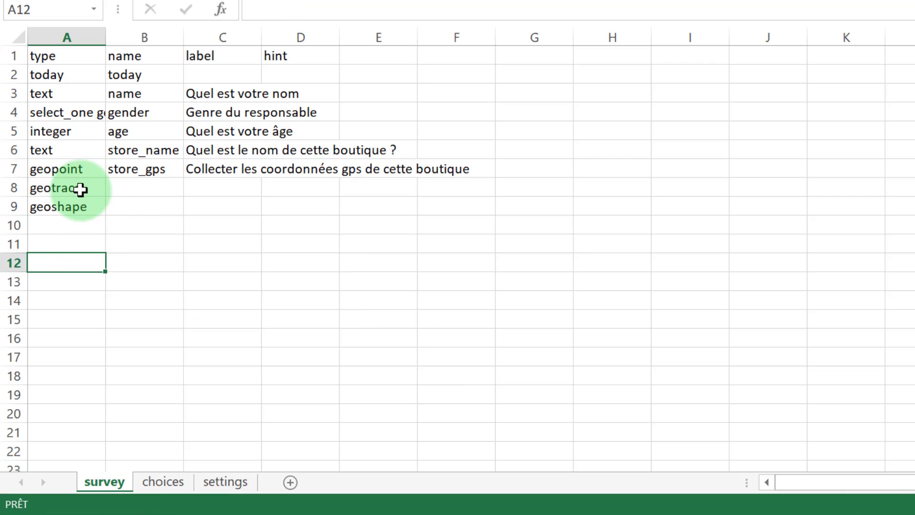
Step: Clear the geotrace and geoshape entries from A8 and A9
left_click(80, 189)
key("BackSpace")
left_click(95, 207)
key("BackSpace")
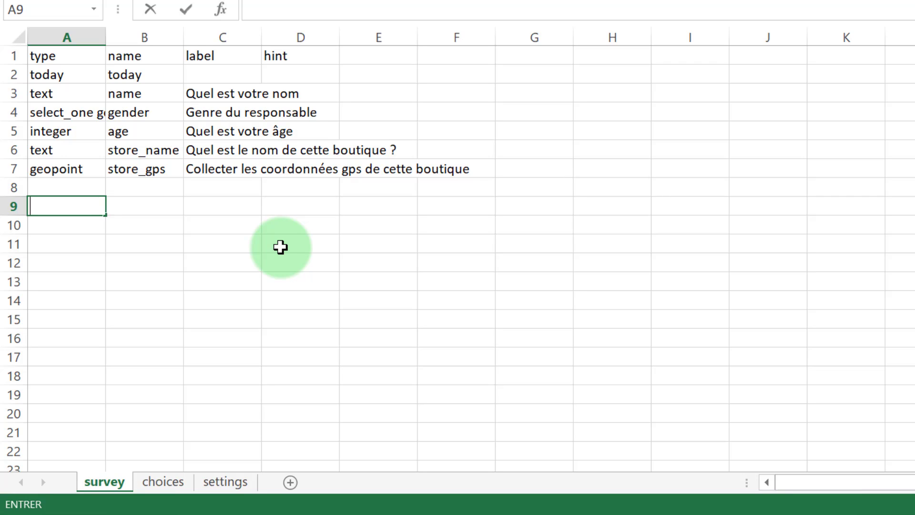
Step: Add a new column header named parametres in E1, beside hint
left_click(376, 56)
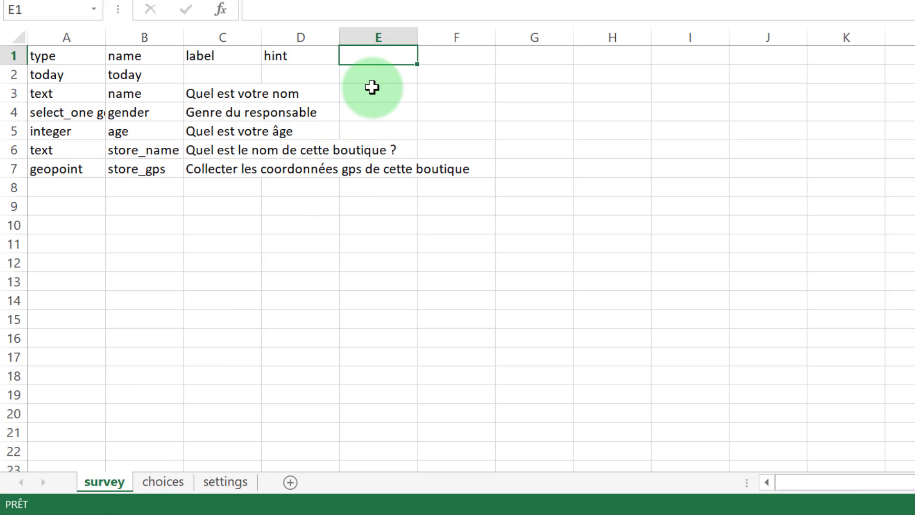
type("para")
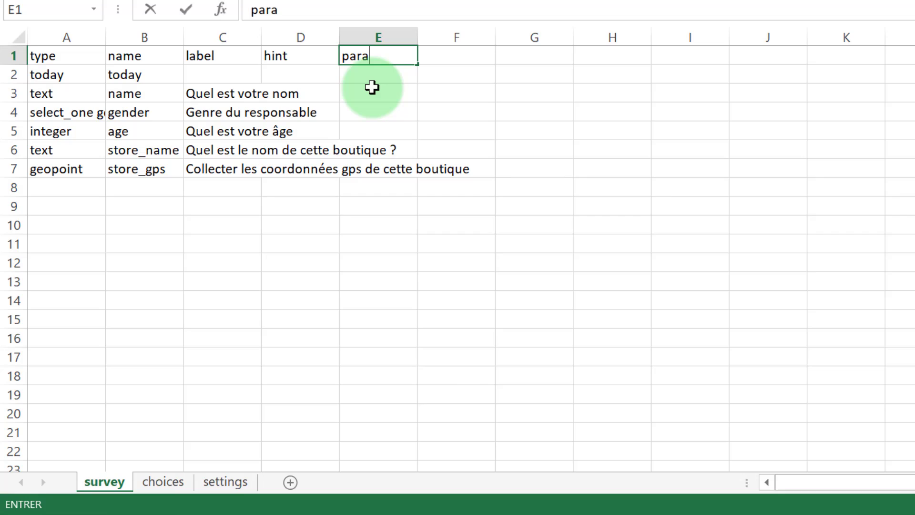
type("metres")
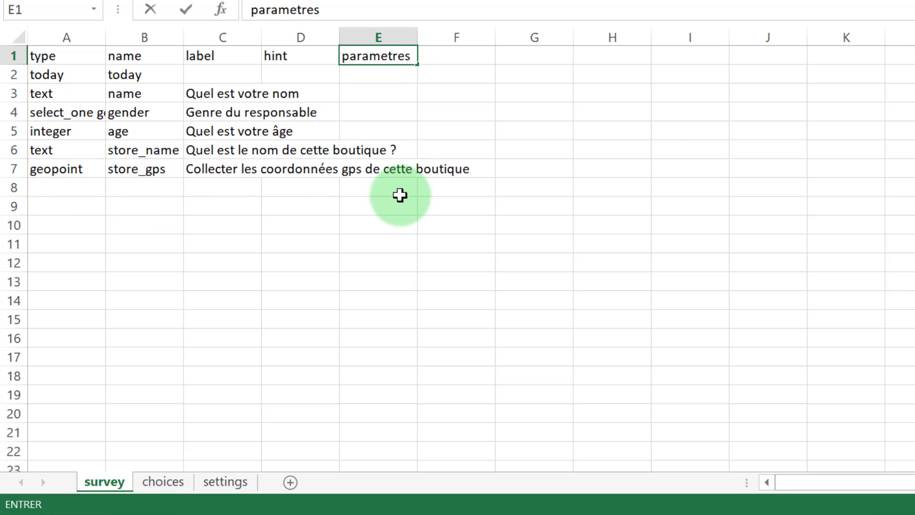
left_click(402, 202)
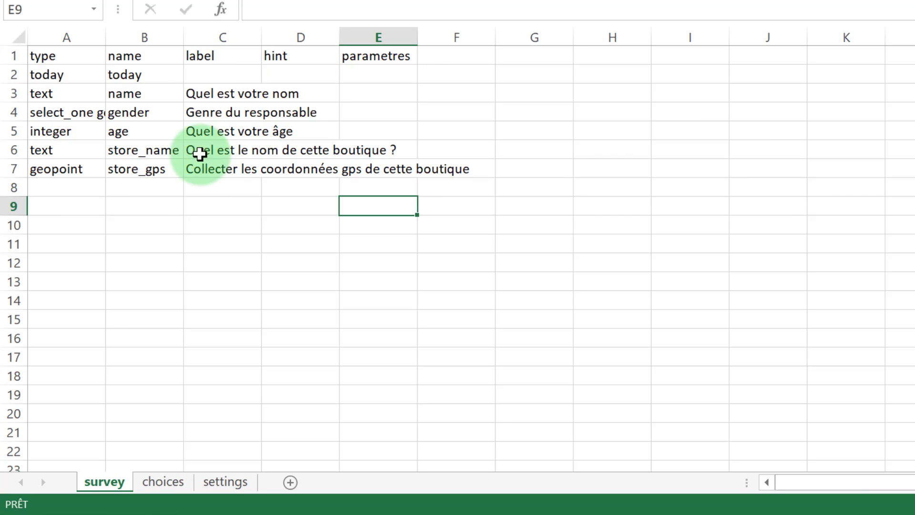
Step: Enter select_one yes_no as the question type in A8
left_click(82, 188)
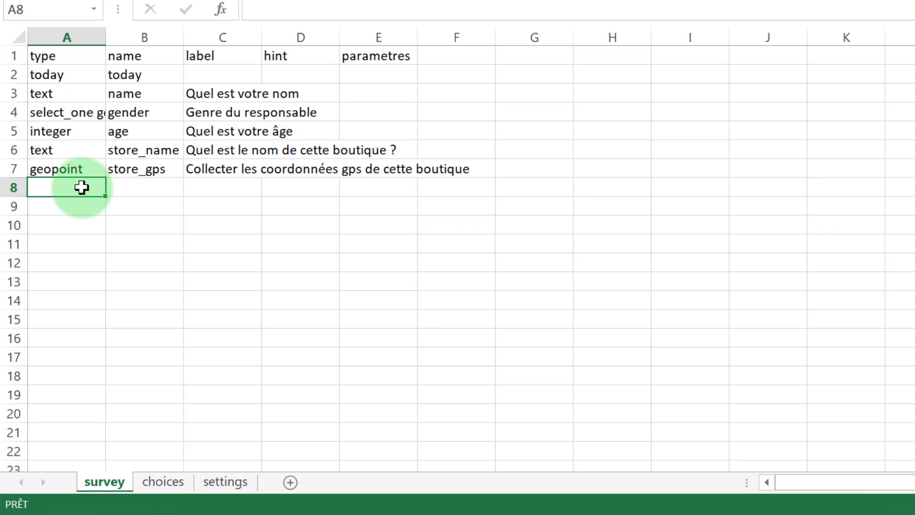
type("select_o")
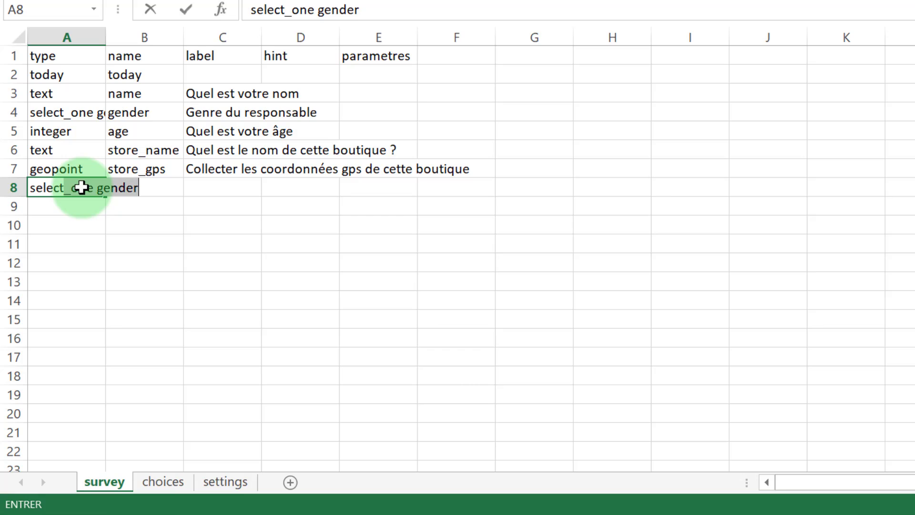
type("ne g")
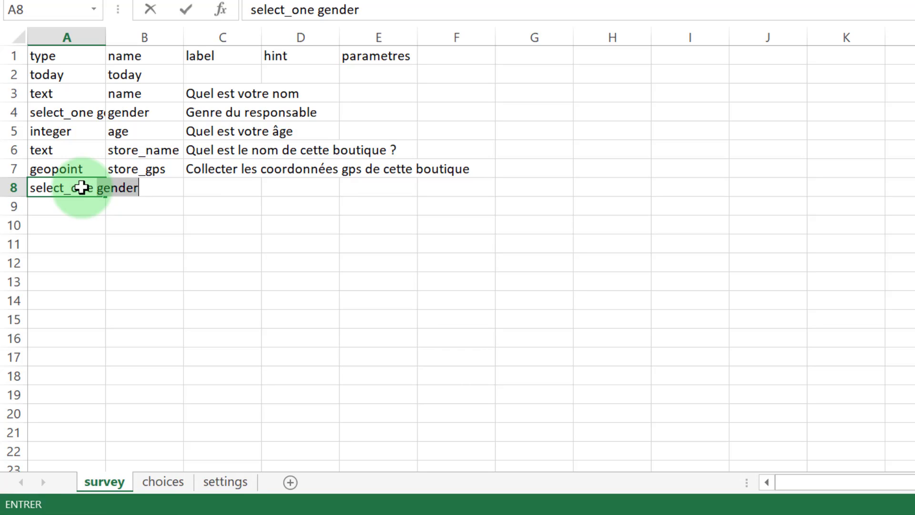
type("y")
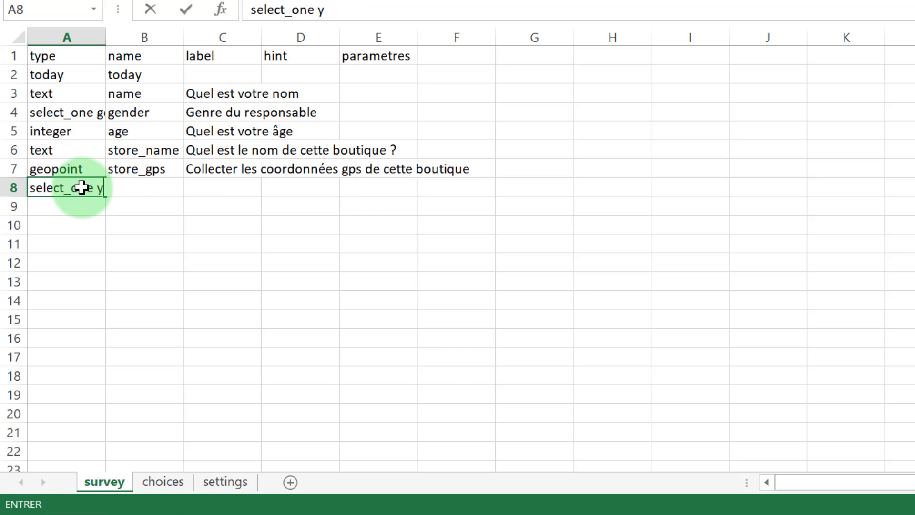
type("es_no")
key("Tab")
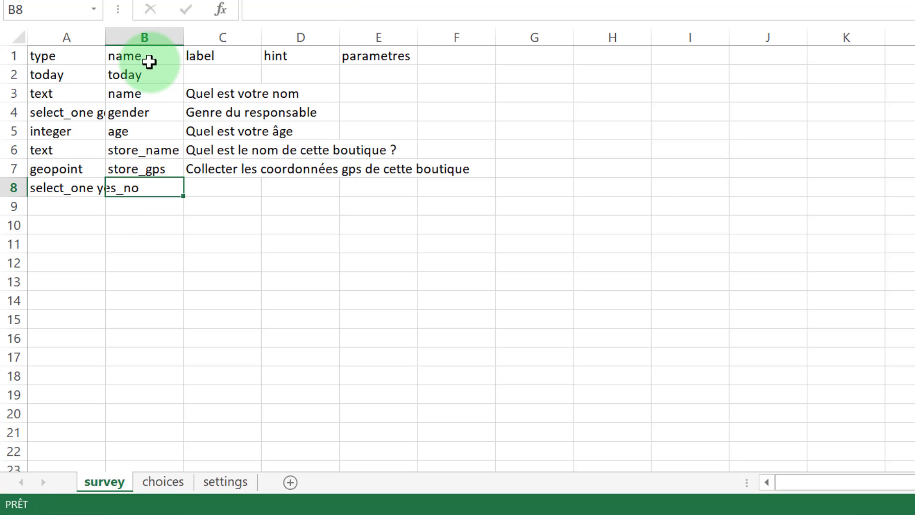
Step: Fill the header cells A1:E1 of the survey sheet with light green, matching the choices sheet's header
left_click_drag(51, 56, 376, 56)
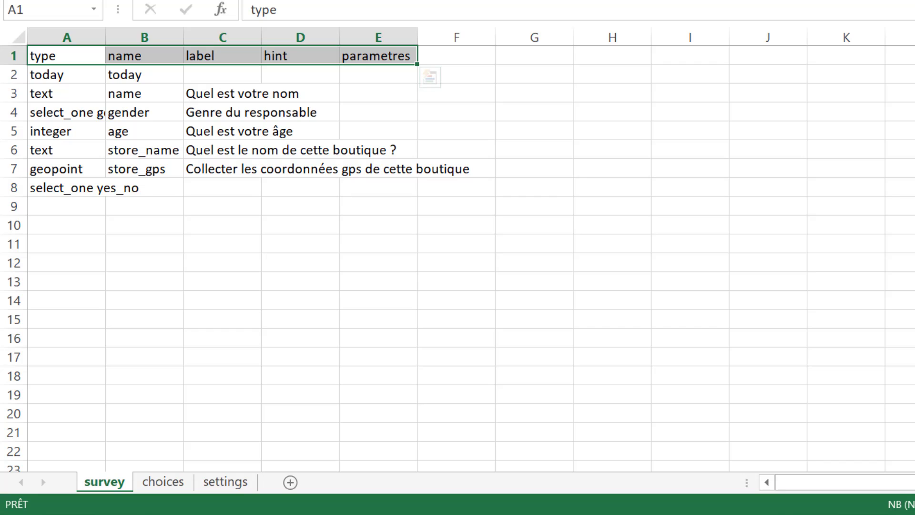
left_click(193, 1)
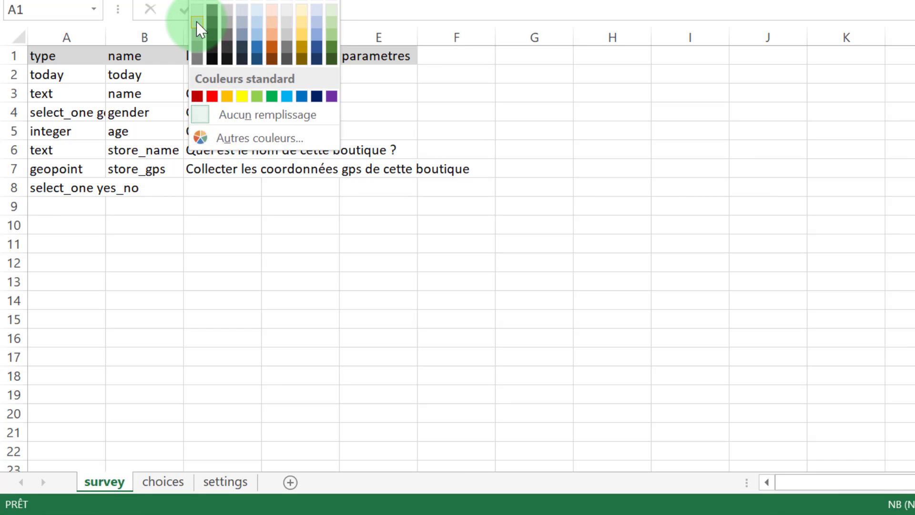
left_click(331, 22)
left_click(282, 243)
left_click(163, 481)
left_click(106, 486)
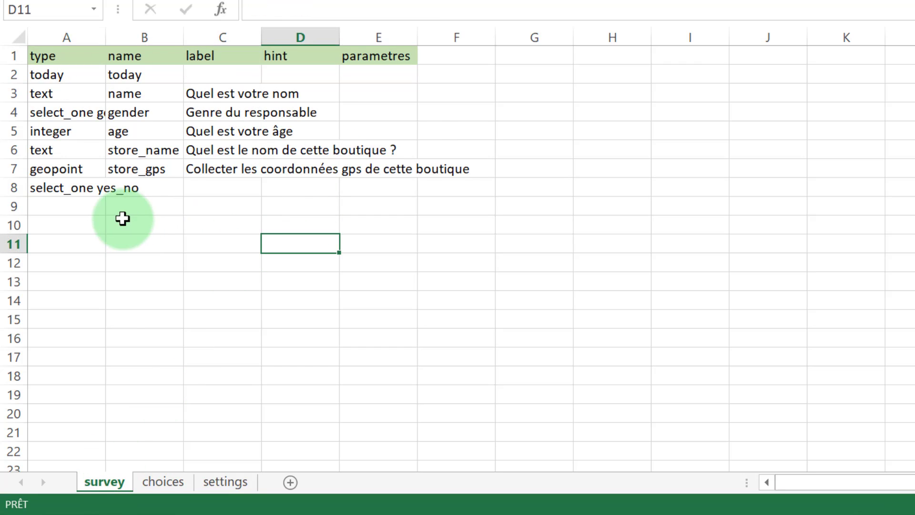
Step: Name the yes/no question likes_foot in B8 and label it "Preférez-vous le foot ?" in C8
left_click(176, 193)
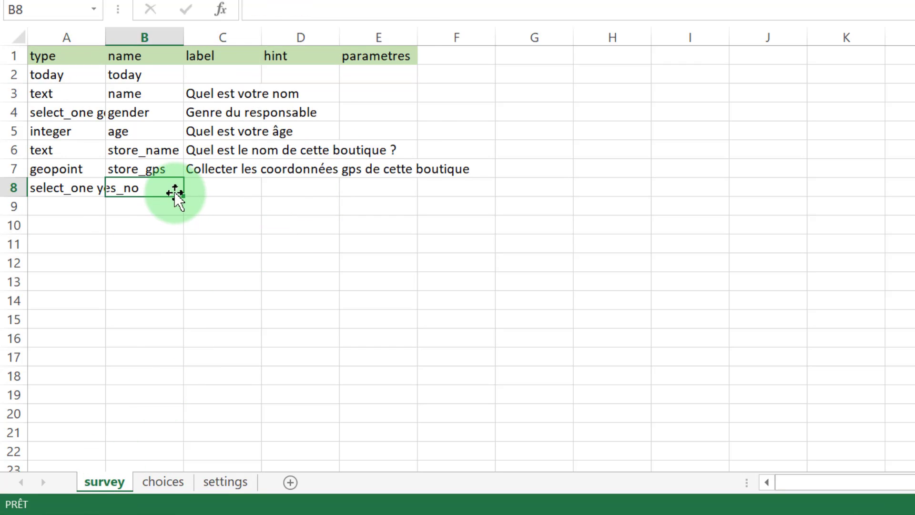
type("likes_foot")
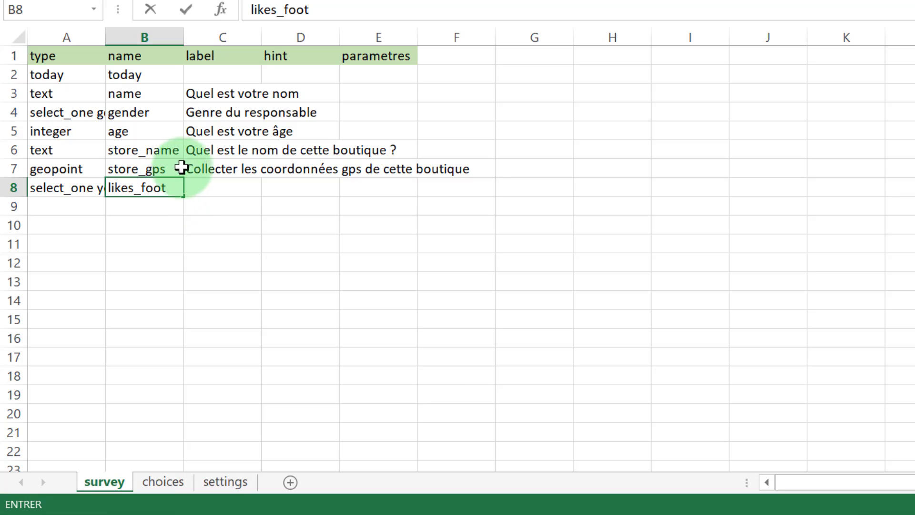
key("Tab")
type("Pre")
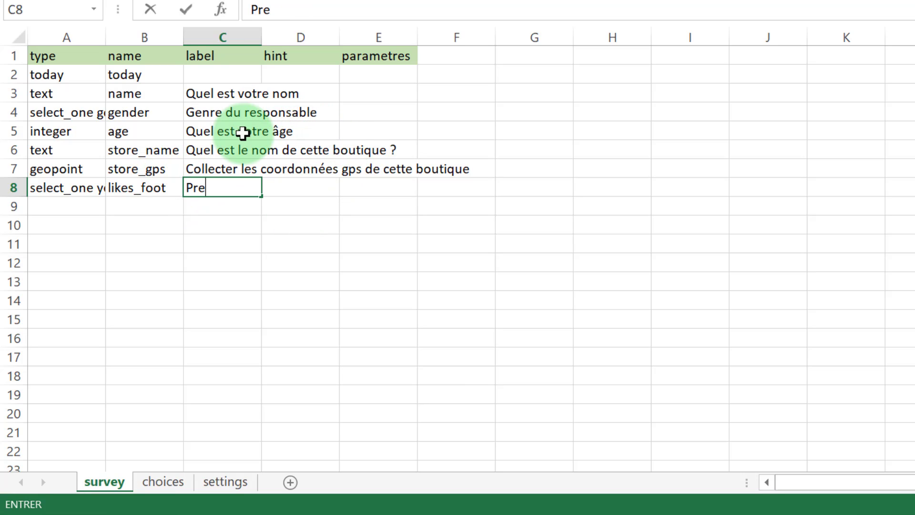
type("férez-v")
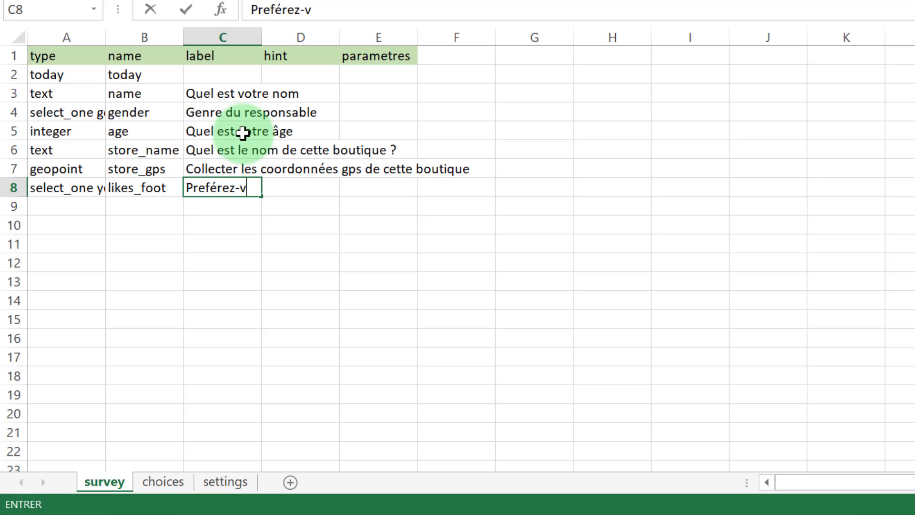
type("ous le foot")
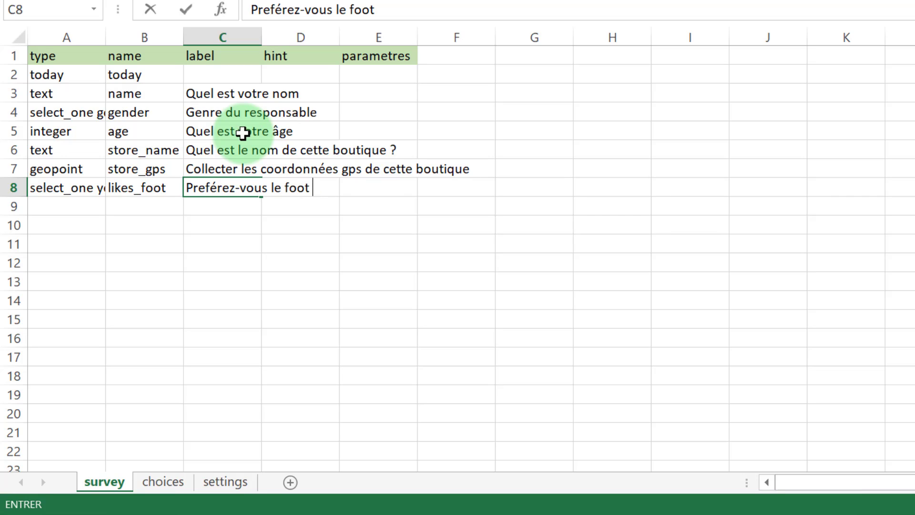
Step: Enter the list name yes_no in A4 and A5 of the choices sheet, matching the list name used in the survey
left_click(183, 485)
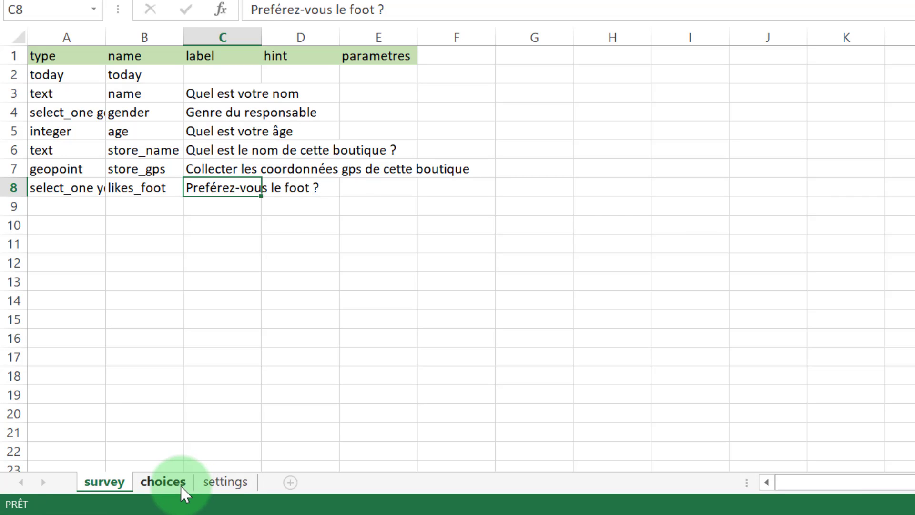
left_click(77, 115)
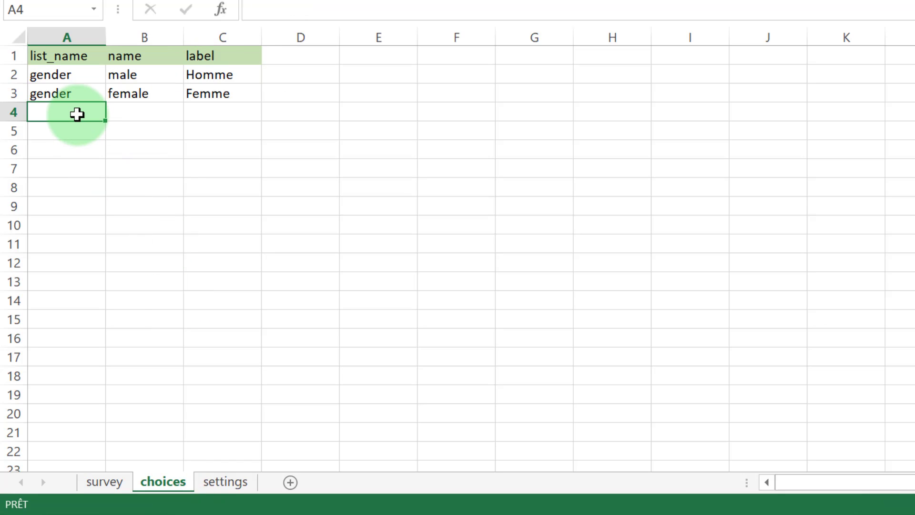
type("yes")
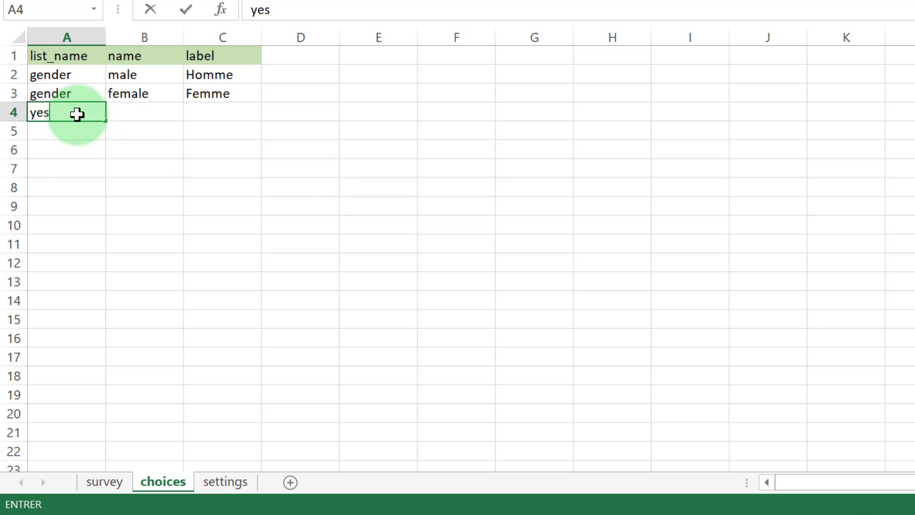
key("ctrl+Page_Up")
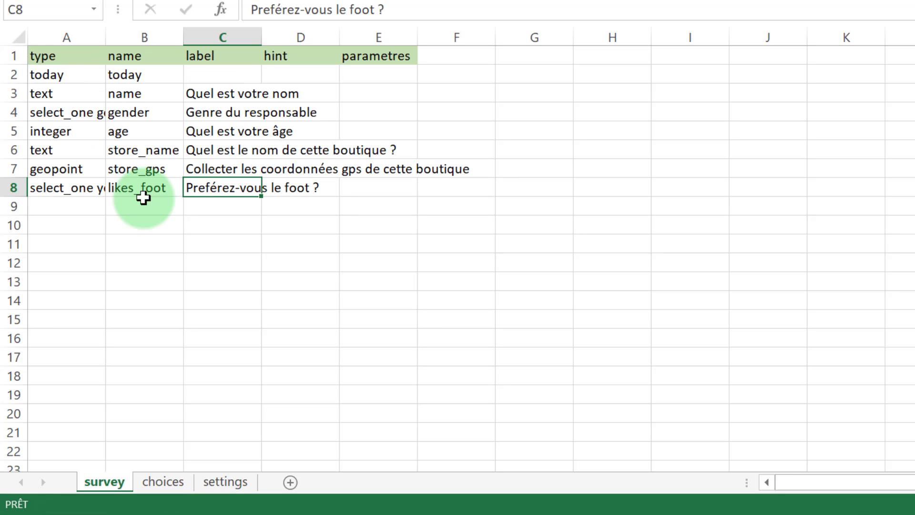
left_click(77, 187)
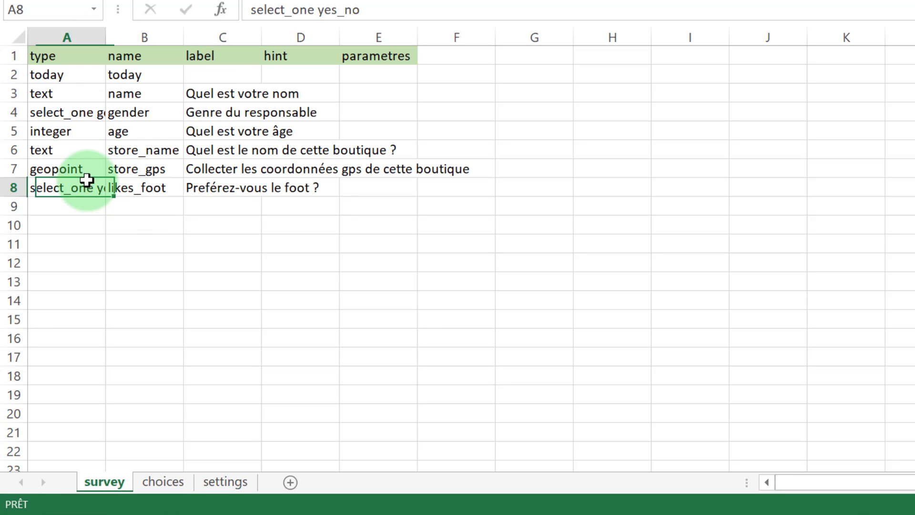
double_click(332, 19)
key("ctrl+c")
left_click(179, 481)
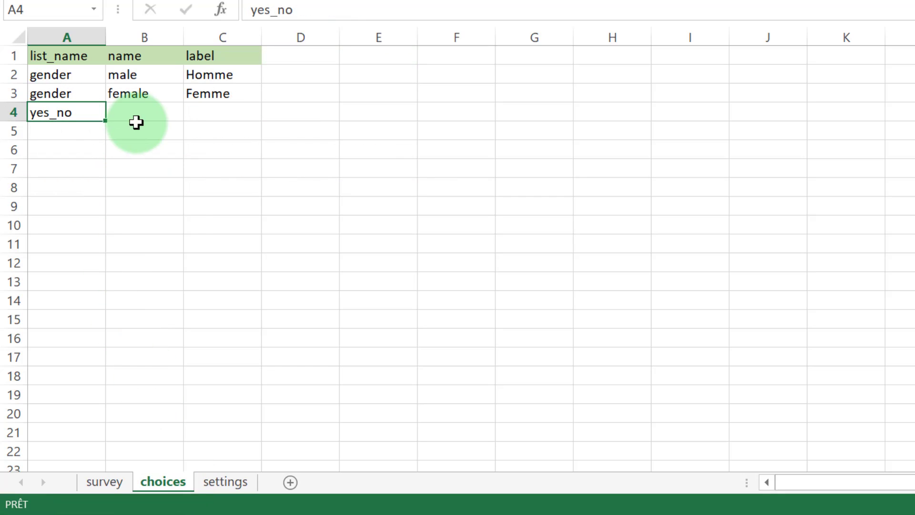
left_click(67, 130)
key("ctrl+v")
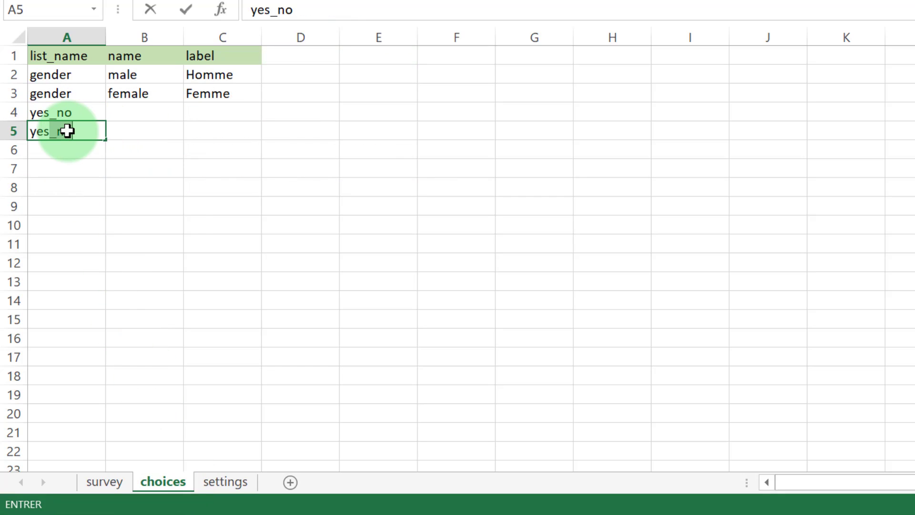
Step: Enter the choice names yes in B4 and no in B5 for the yes_no list
left_click(130, 113)
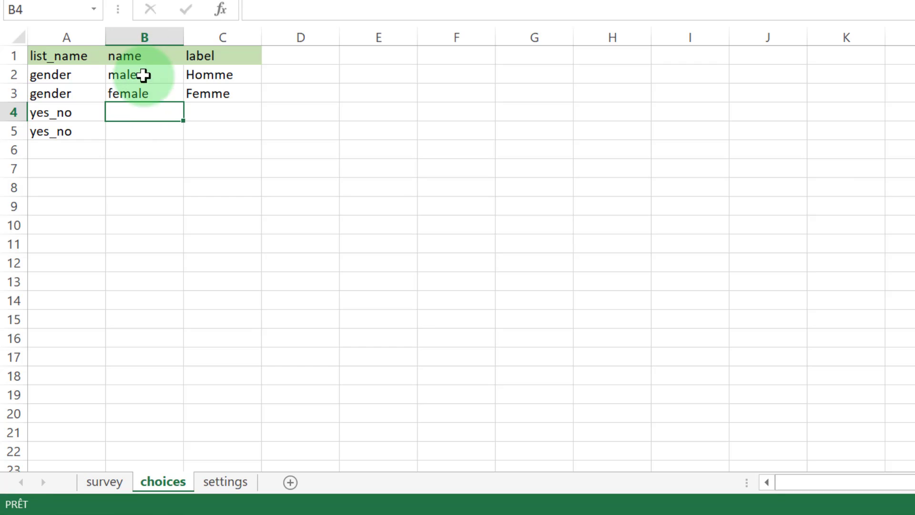
type("yes")
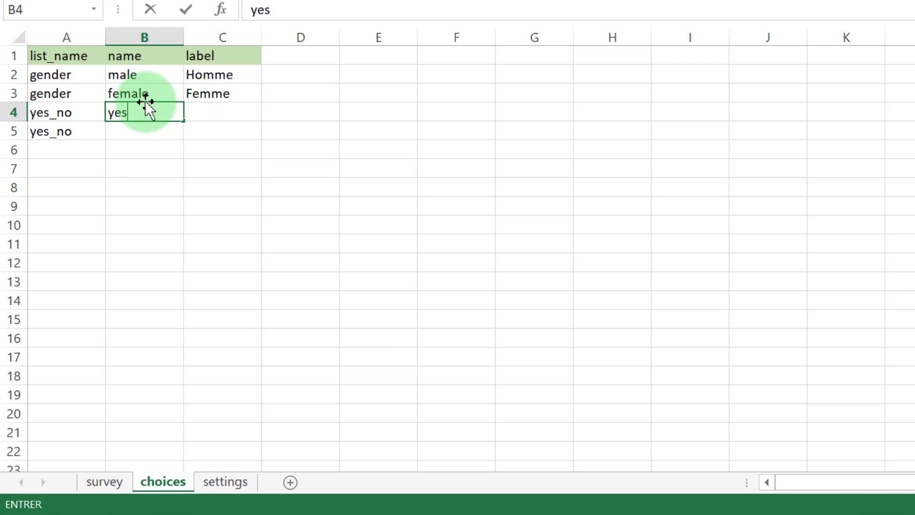
left_click(132, 132)
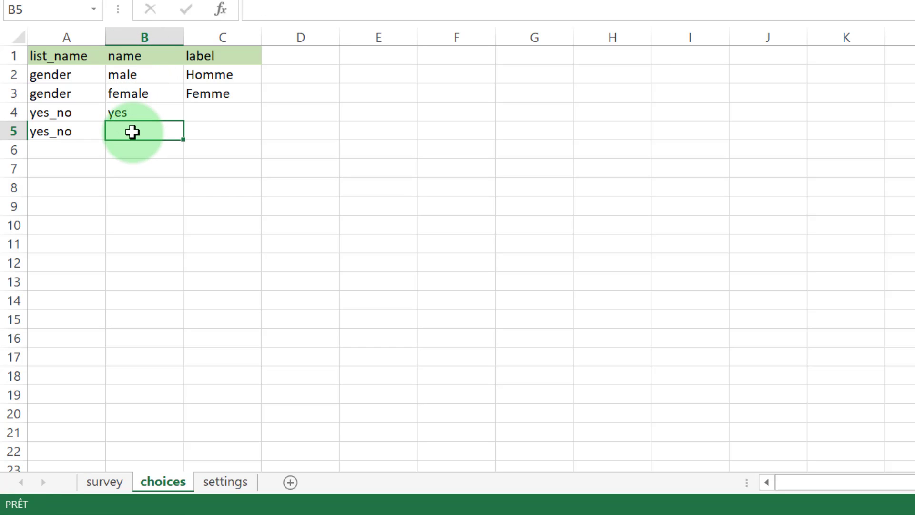
type("no")
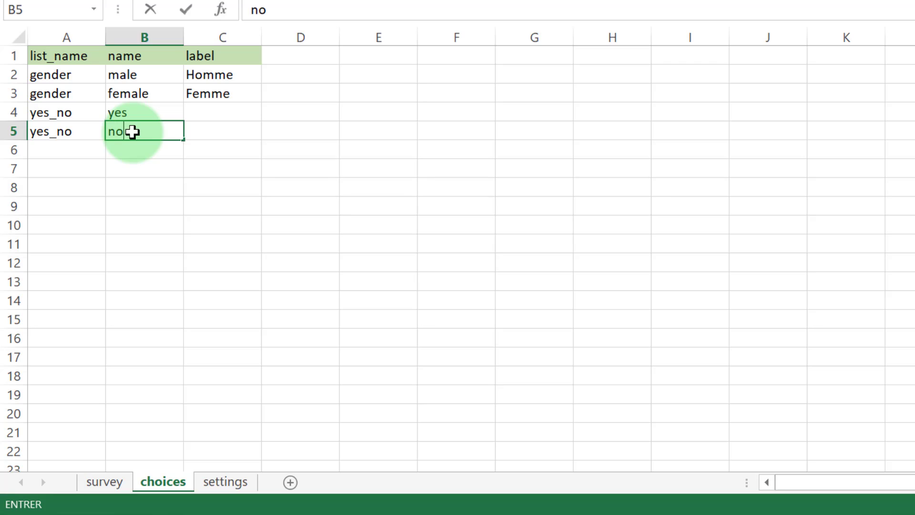
Step: Label the yes_no choices Oui in C4 and Non in C5
left_click(218, 112)
type("Y")
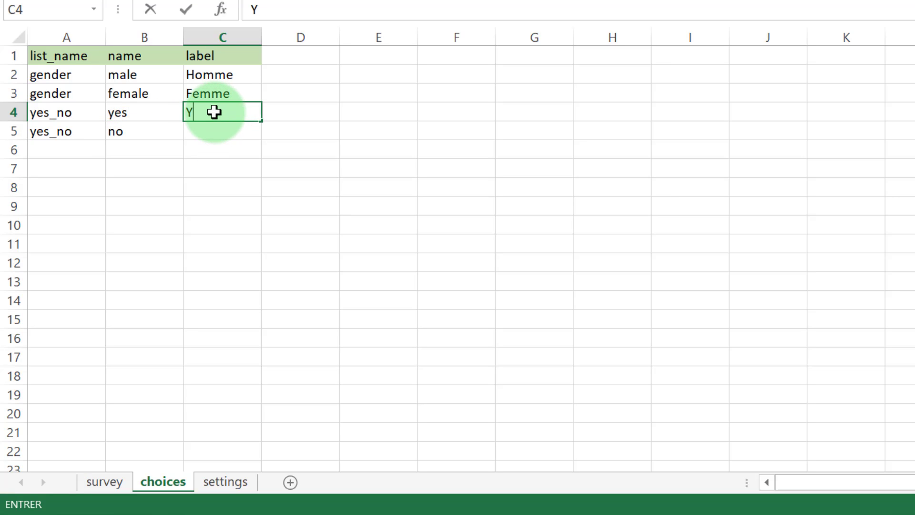
type("Oui")
key("Return")
type("Non")
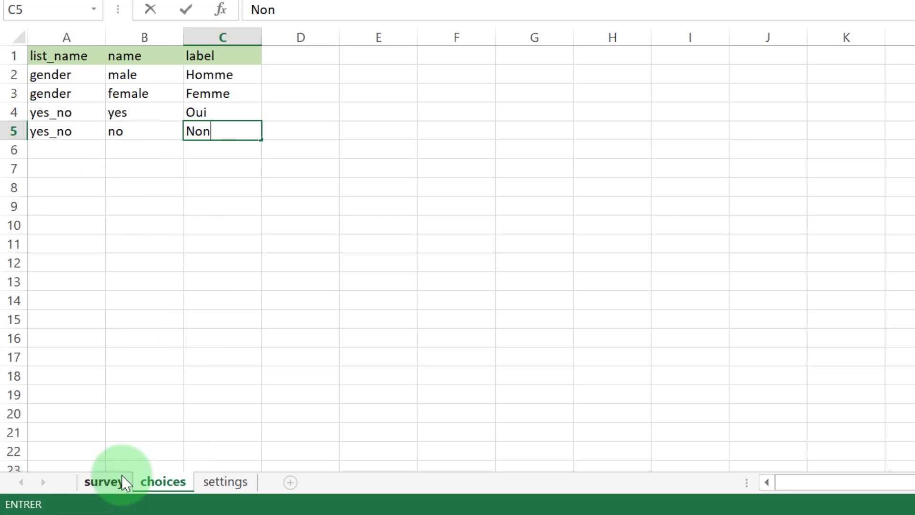
Step: Enter select_multiple sport as the question type in A9 of the survey sheet
left_click(122, 477)
left_click(83, 207)
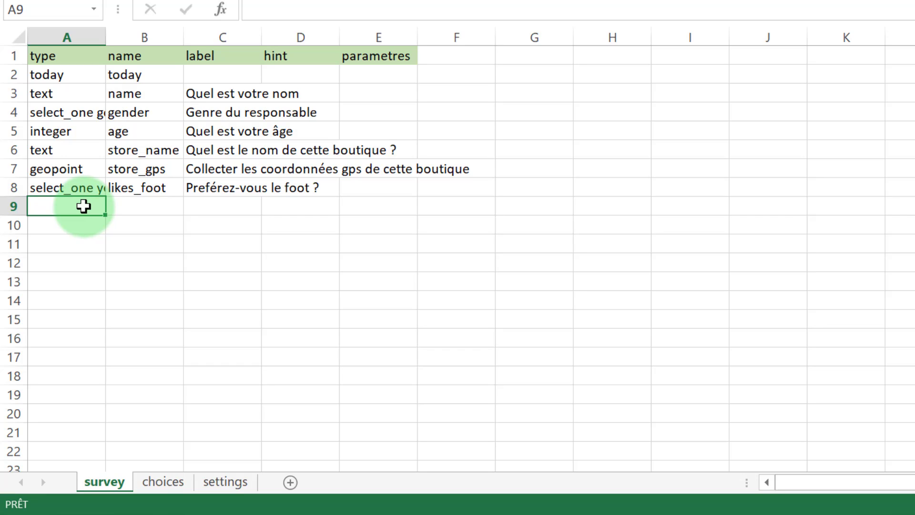
type("sele")
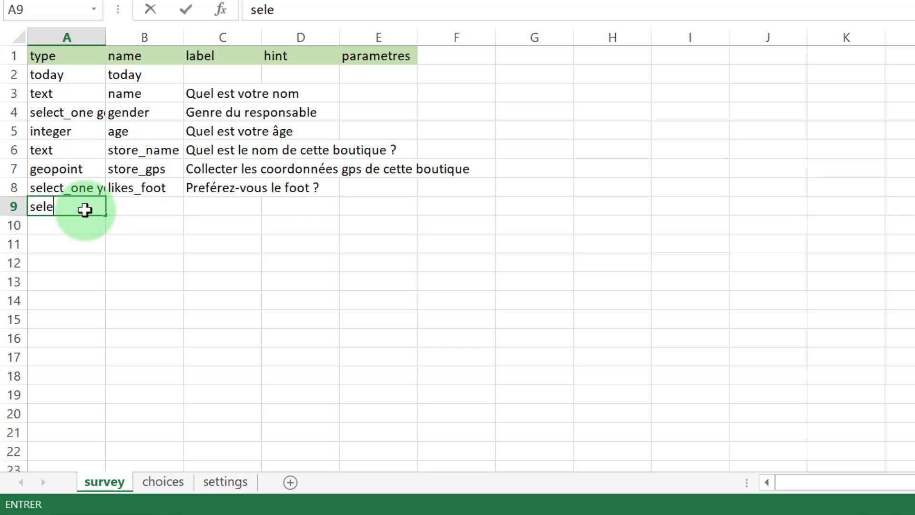
type("ct_multi")
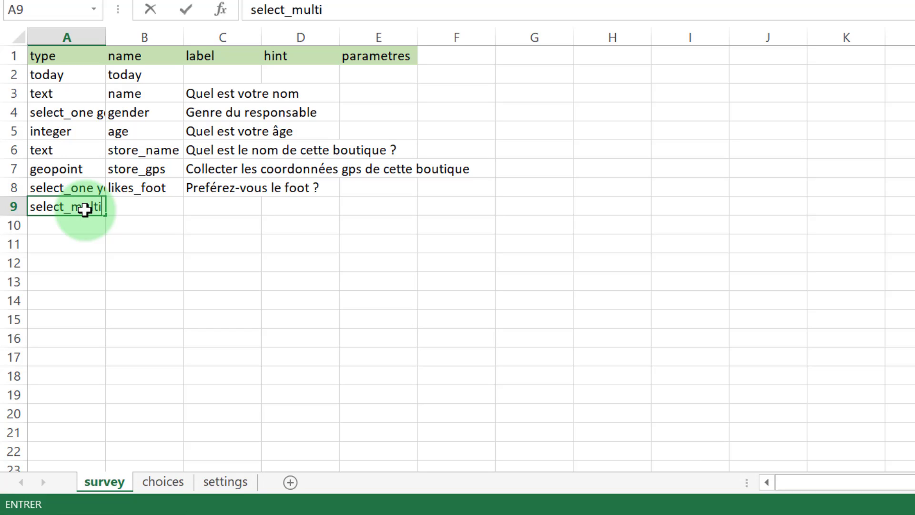
type("ple sport")
Step: Name the multiple-choice question favorite_sport in B9 and label it "Quels sont vos sports favoris ?" in C9
left_click(170, 209)
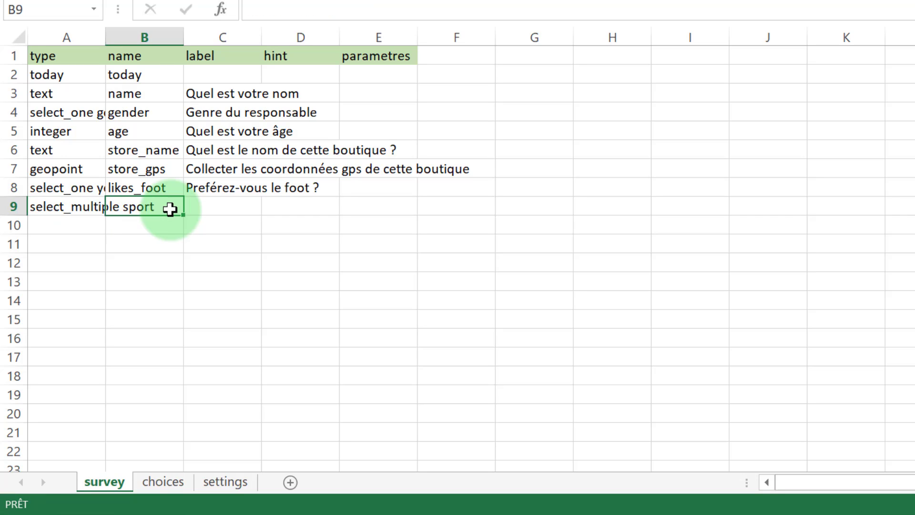
key("BackSpace")
type("favorite_sport")
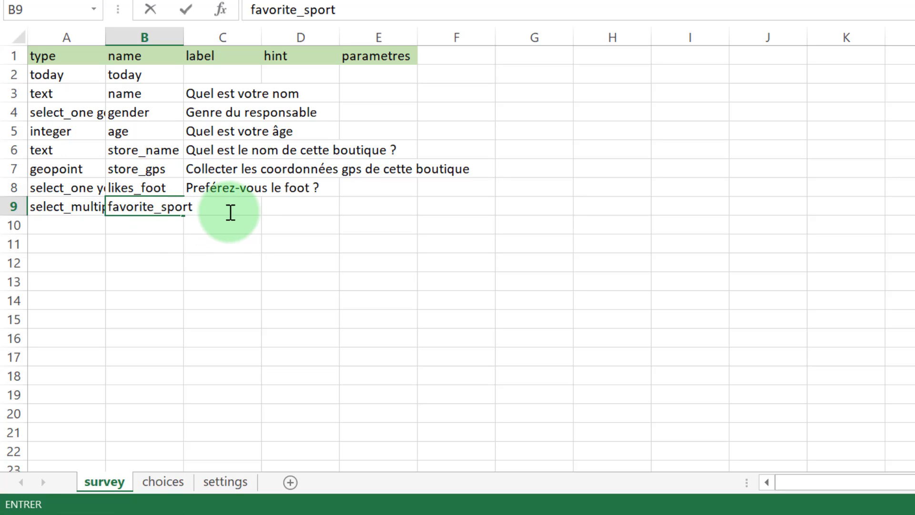
key("F2")
left_click(239, 240)
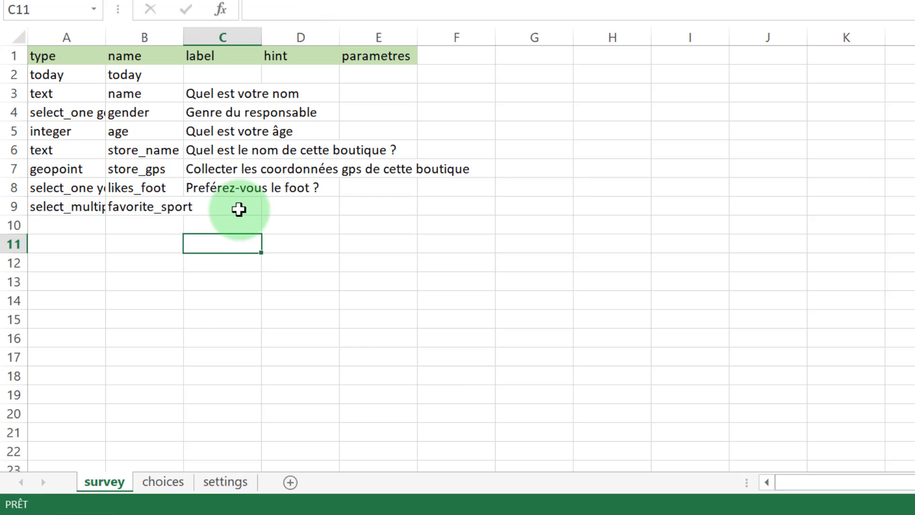
left_click(240, 206)
type("Quels sont ")
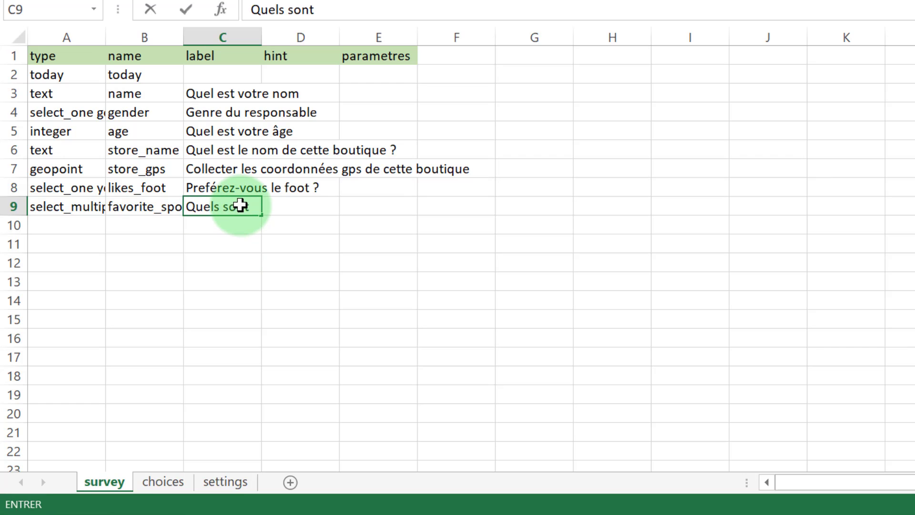
type("vos spo")
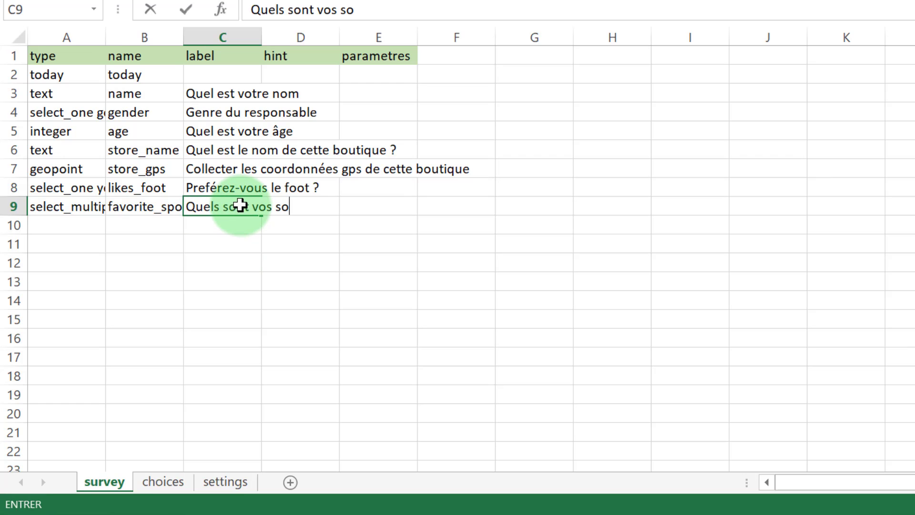
key("BackSpace")
type("ports favoris?")
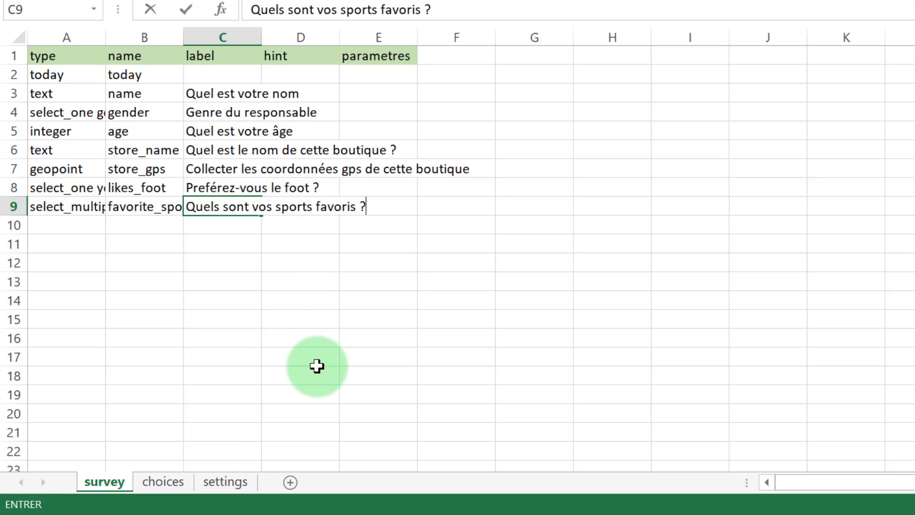
Step: Enter sport as the list name in cells A6 to A9 of the choices sheet
left_click(163, 482)
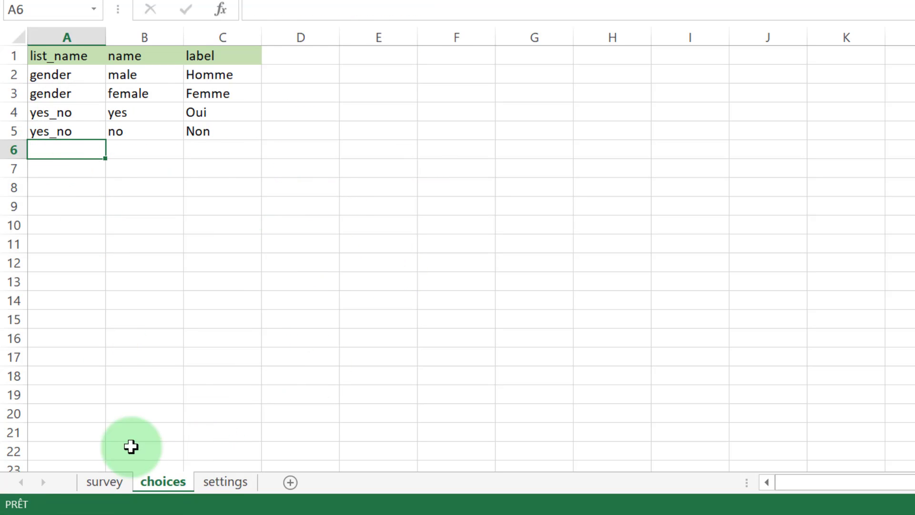
left_click(108, 481)
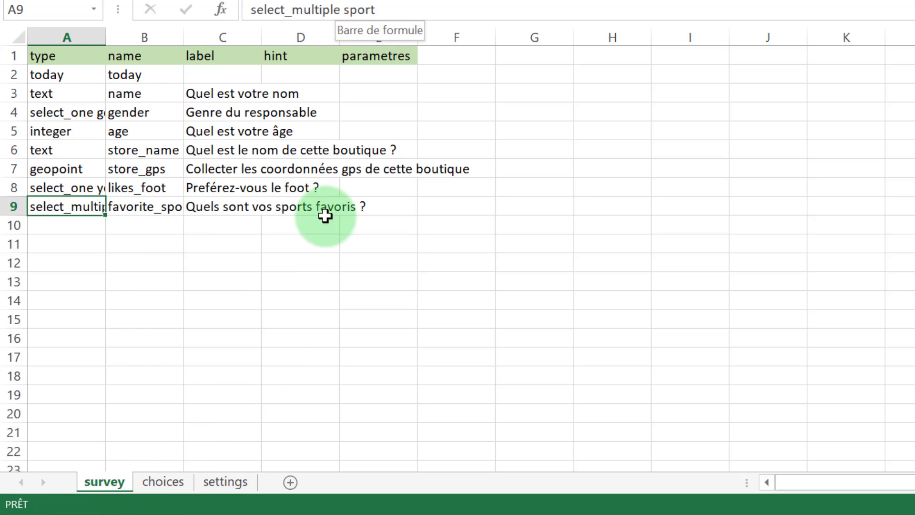
left_click(172, 484)
type("sp")
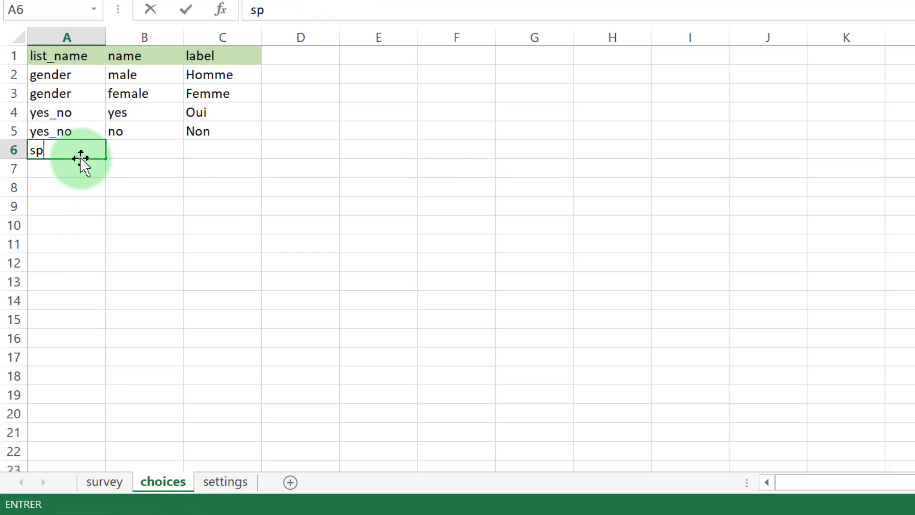
type("ort")
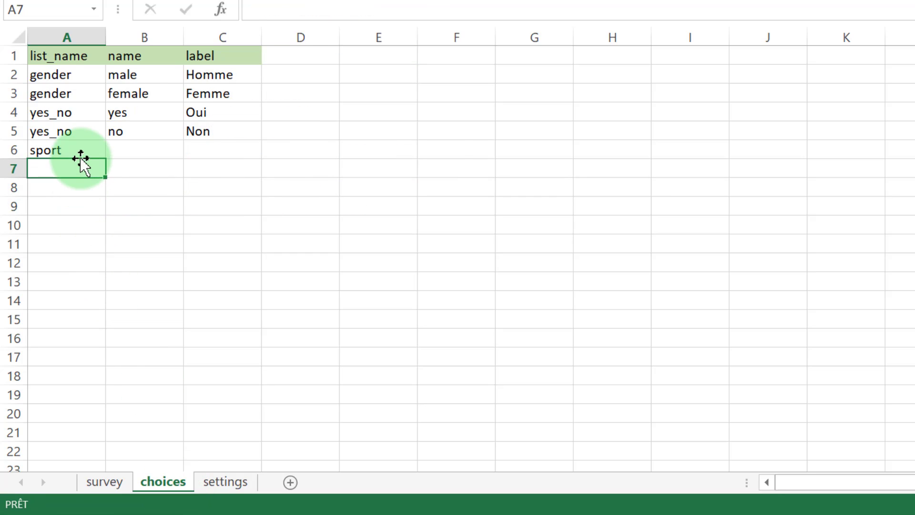
key("Return")
type("spor")
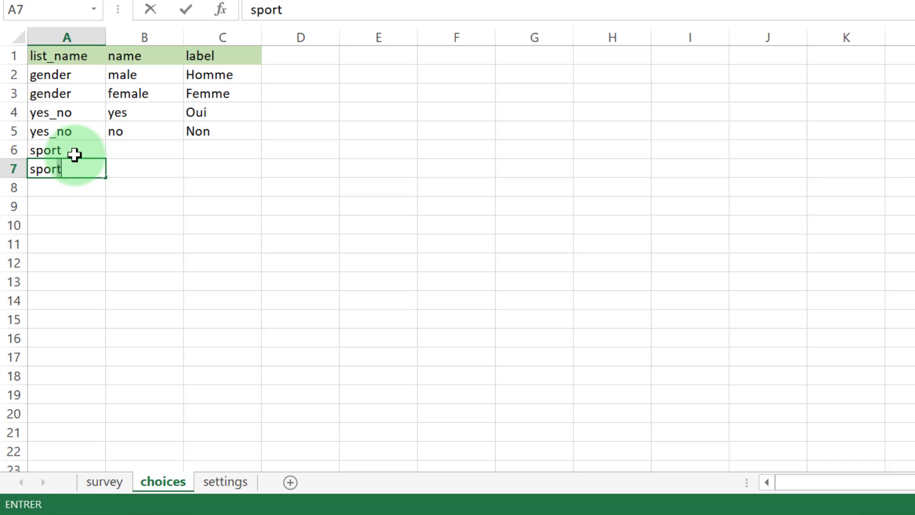
type("t")
key("Return")
type("s")
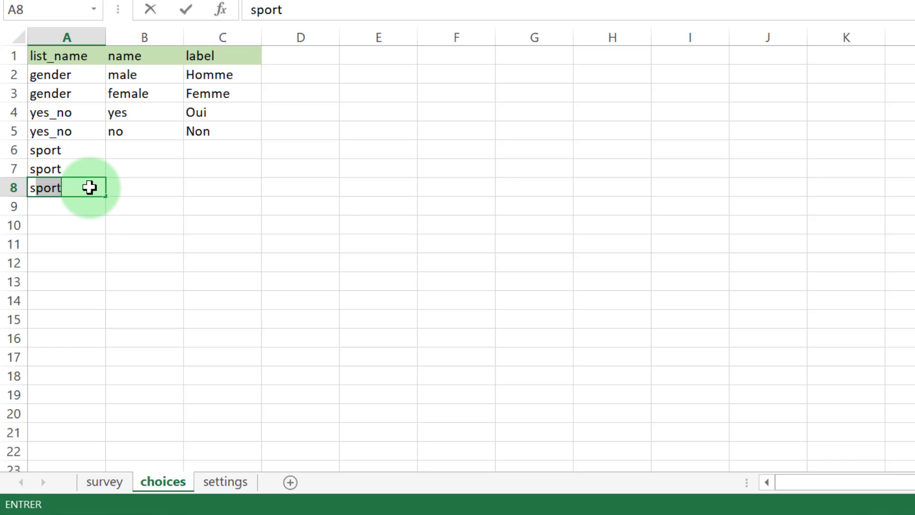
key("Return")
type("sport")
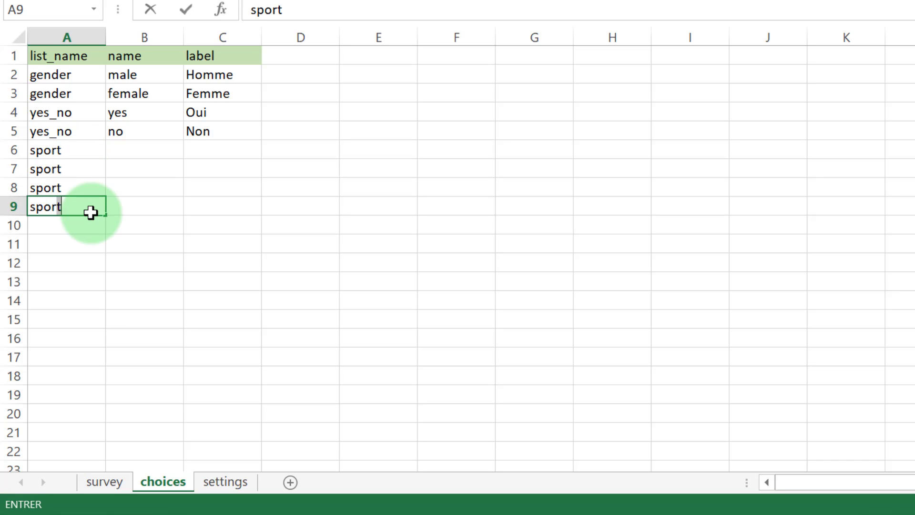
Step: Enter the sport choice names basket, tennis, billard and volley in cells B6 to B9
left_click(130, 153)
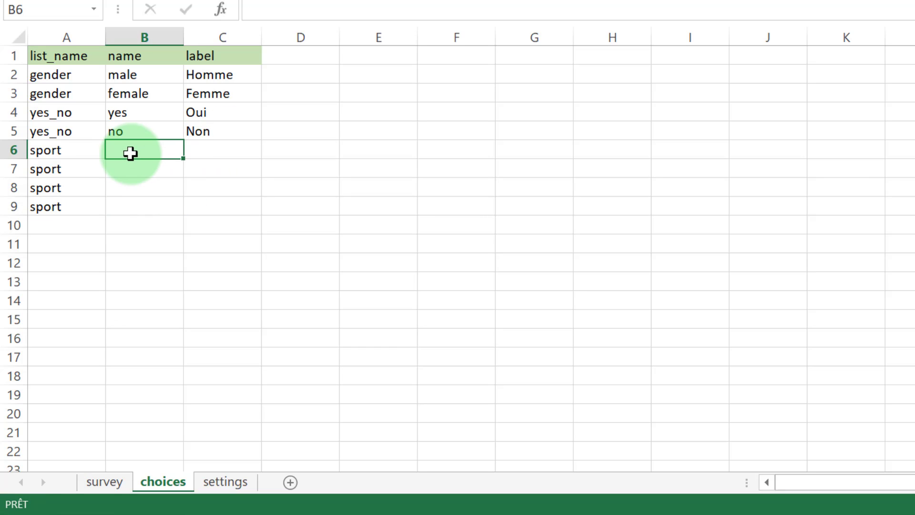
type("baske")
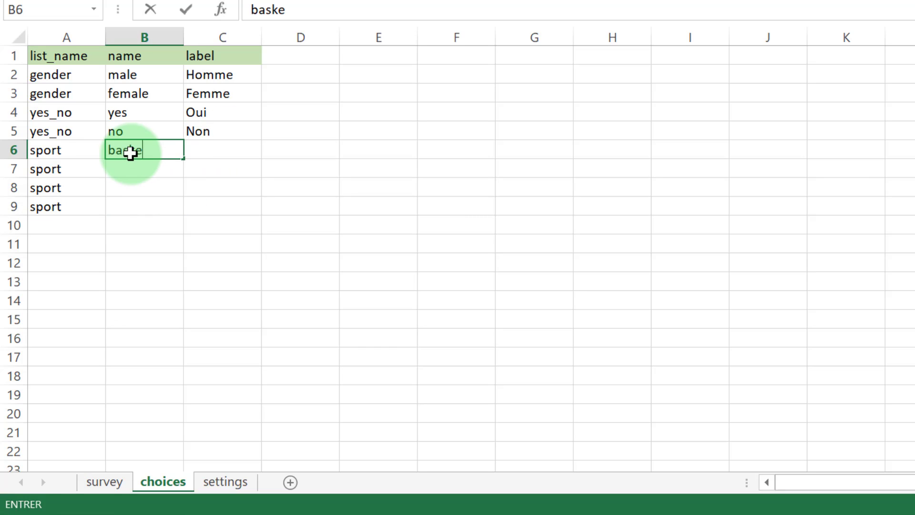
type("t")
key("Return")
type("tençis")
key("Return")
type("b")
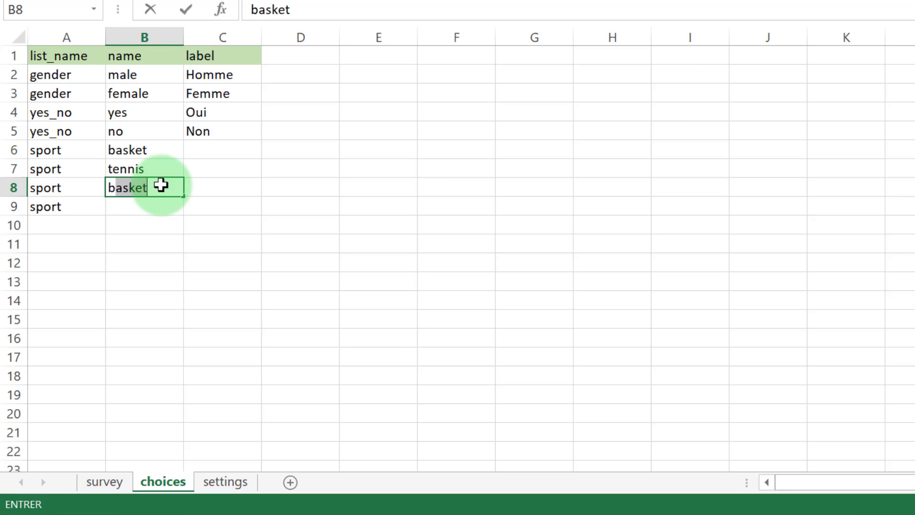
type("illard")
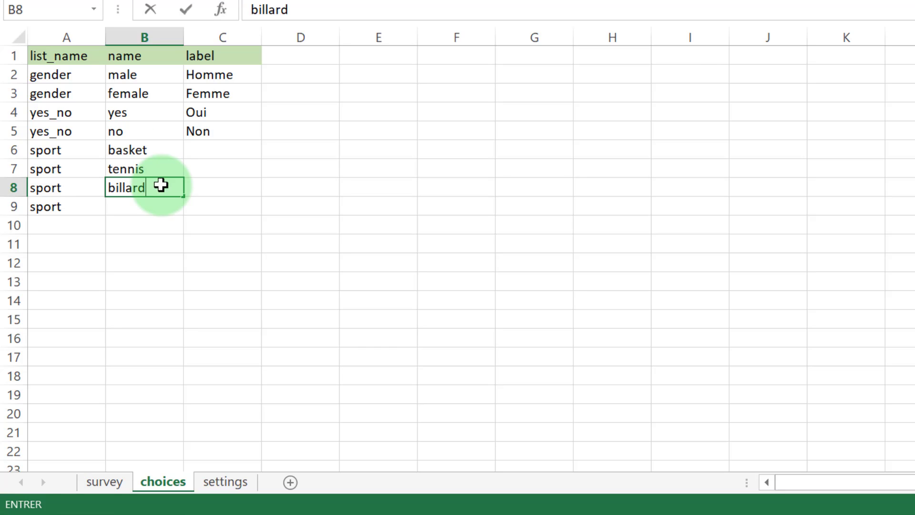
key("Return")
type("vo")
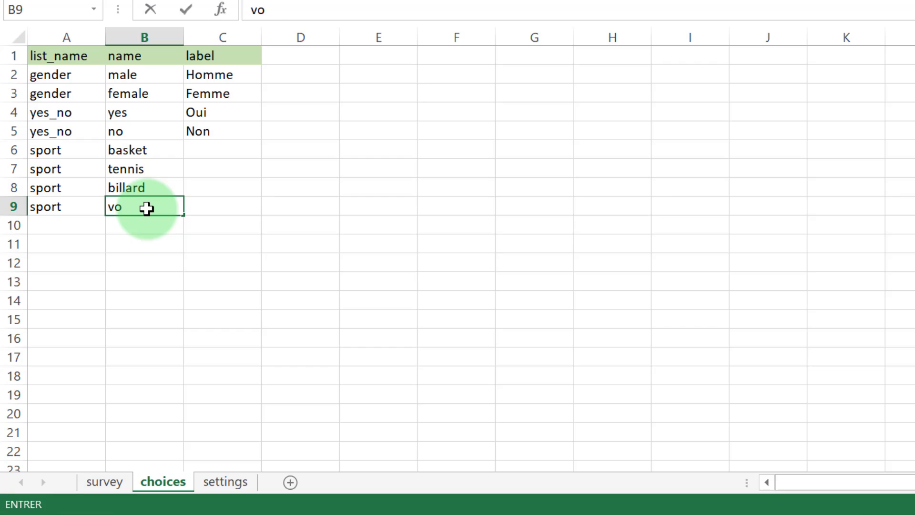
type("lley")
Step: Copy the four sport choice names from B6:B9 into the label column starting at C6
left_click_drag(153, 149, 165, 204)
key("ctrl+c")
left_click(232, 150)
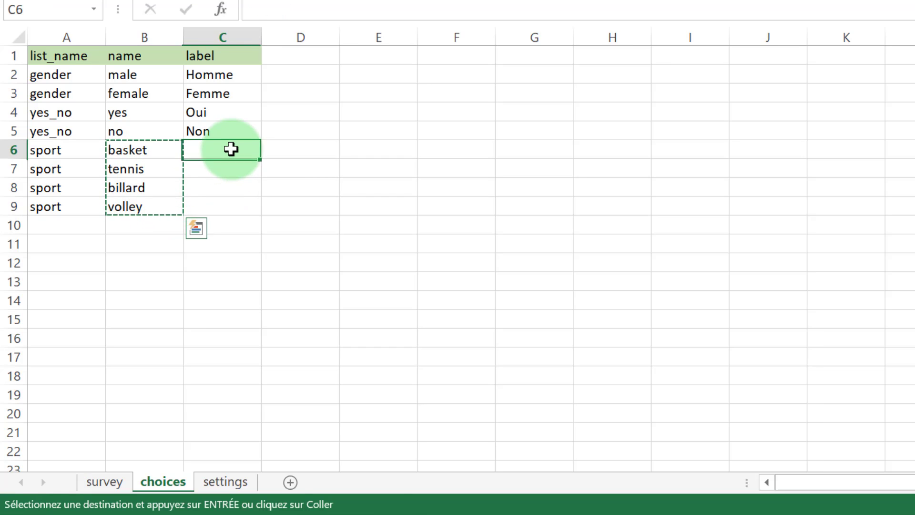
key("ctrl+v")
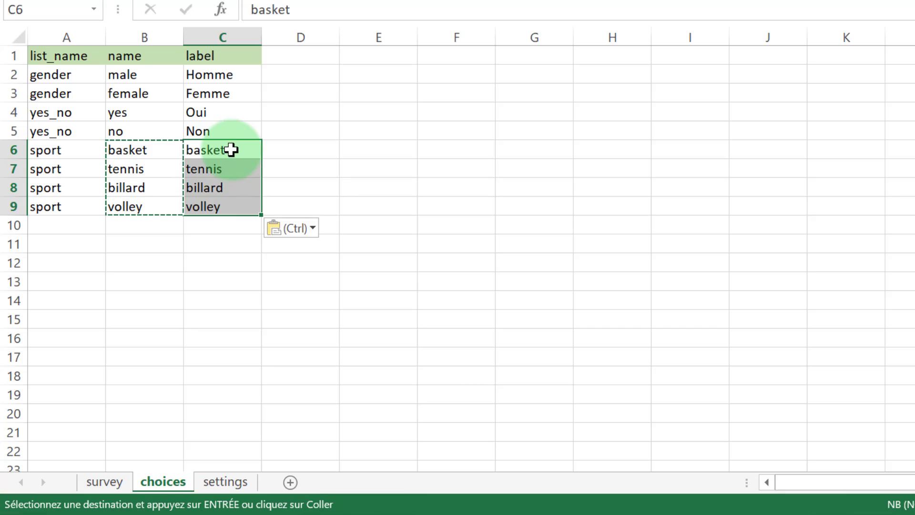
Step: Capitalize the first letter of the sport labels in C6 to C9 as Basket, Tennis, Billard and Volley
left_click(210, 162)
left_click(209, 152)
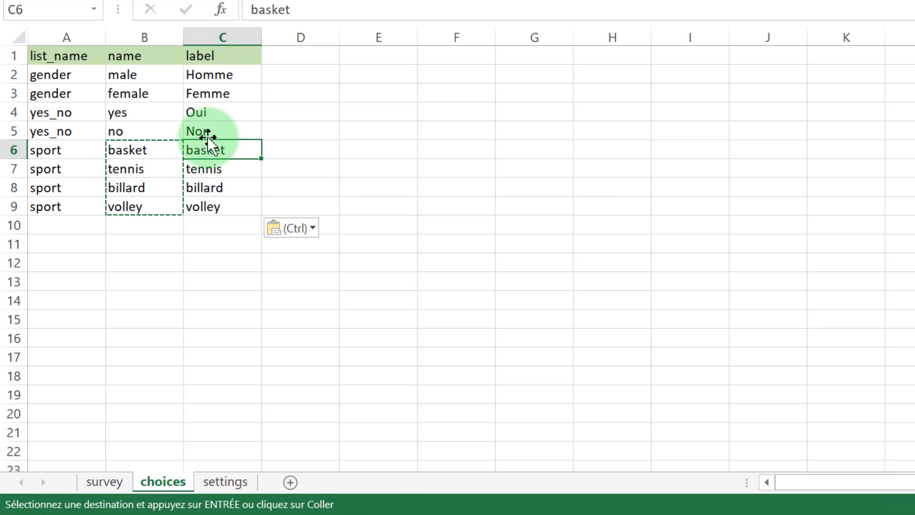
left_click(258, 13)
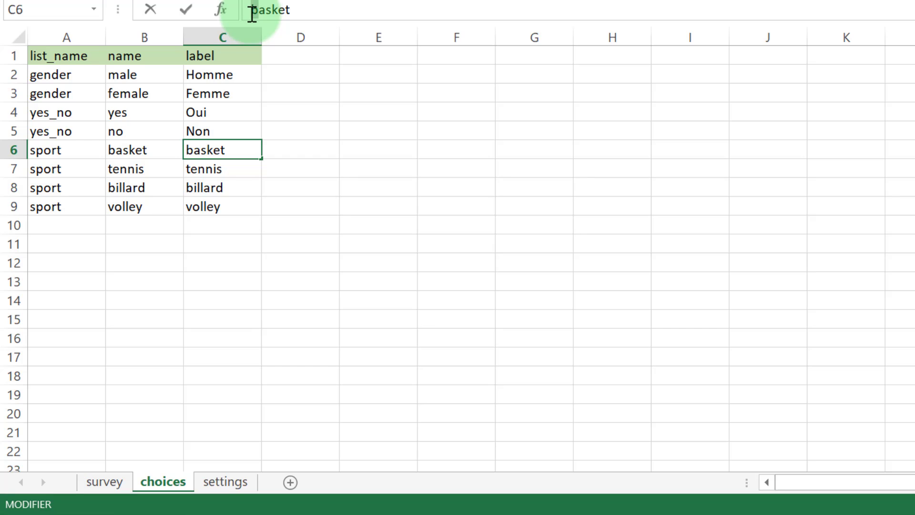
key("BackSpace")
type("B")
left_click(224, 164)
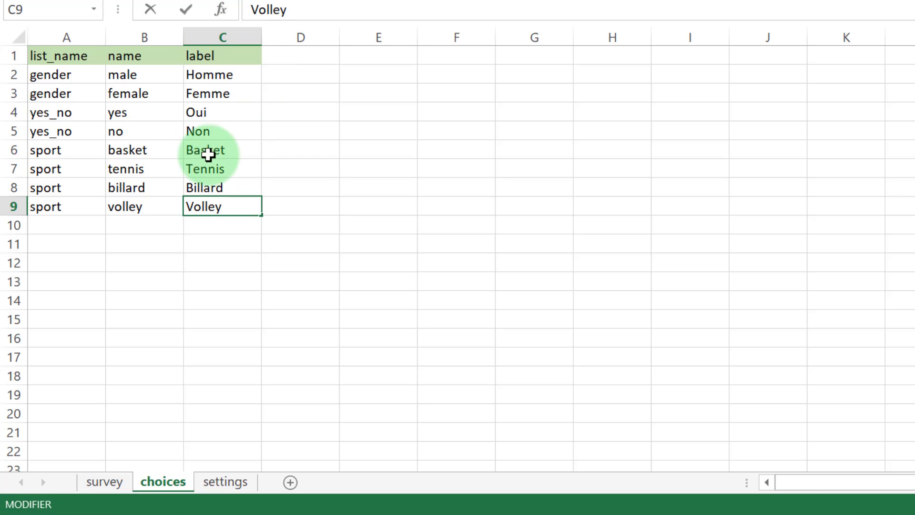
left_click_drag(208, 150, 226, 204)
left_click(228, 335)
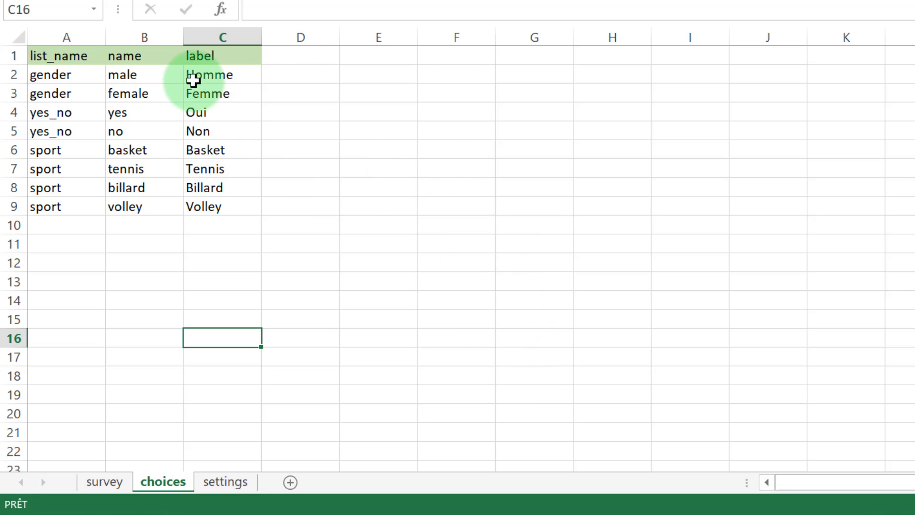
left_click(104, 490)
left_click(239, 483)
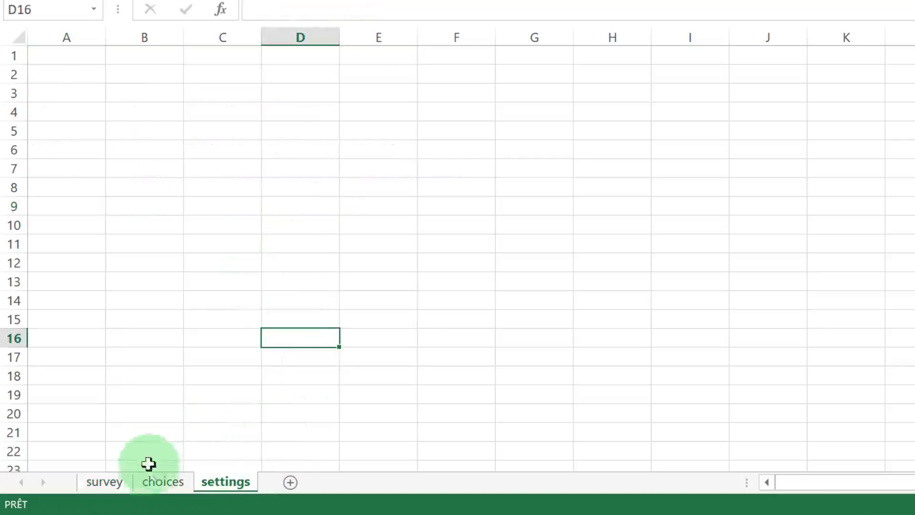
left_click(116, 487)
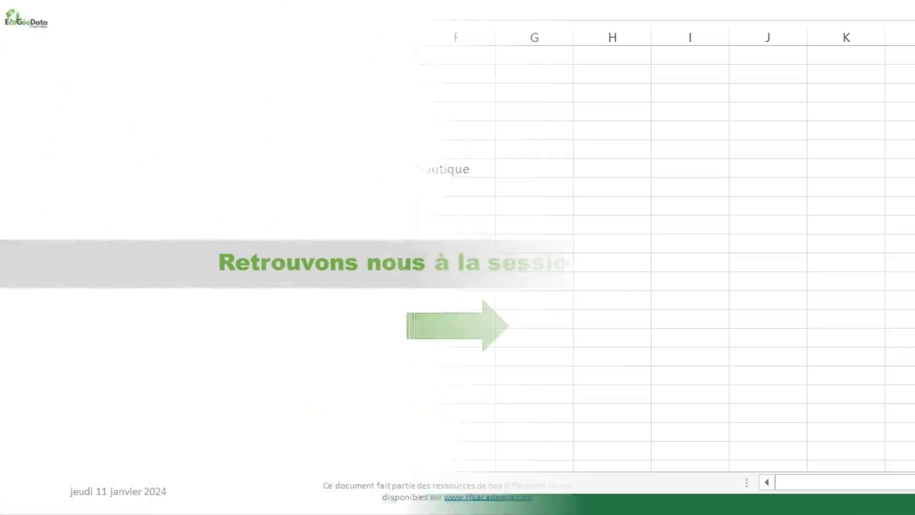